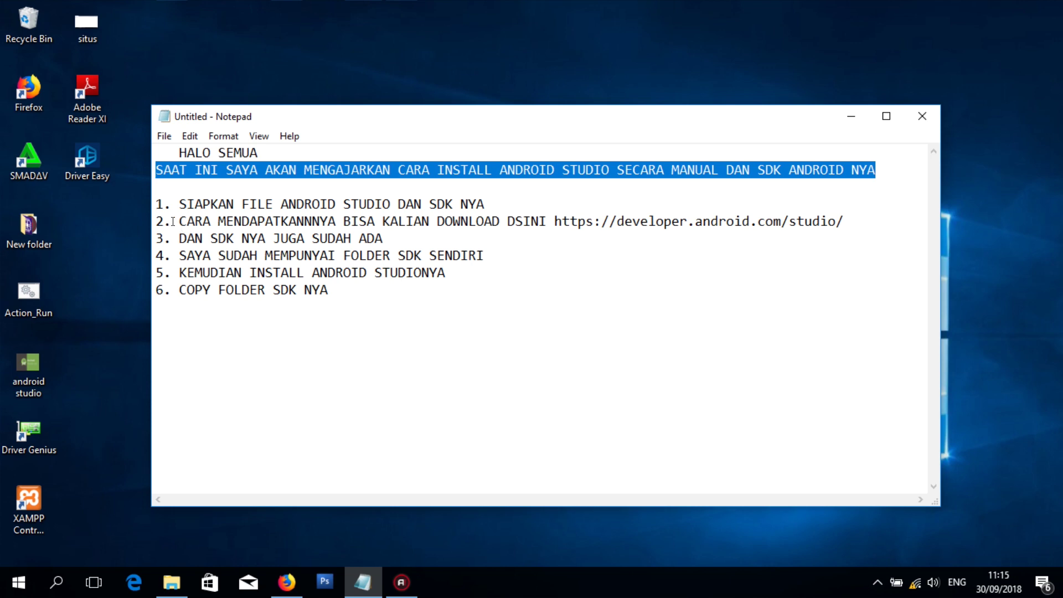
Append the note "(disini saya sudah download filenya)" to the end of item 1 in the list
{"action": "left_click", "coordinate": [156, 204]}
{"action": "left_click_drag", "start_coordinate": [156, 205], "coordinate": [491, 205]}
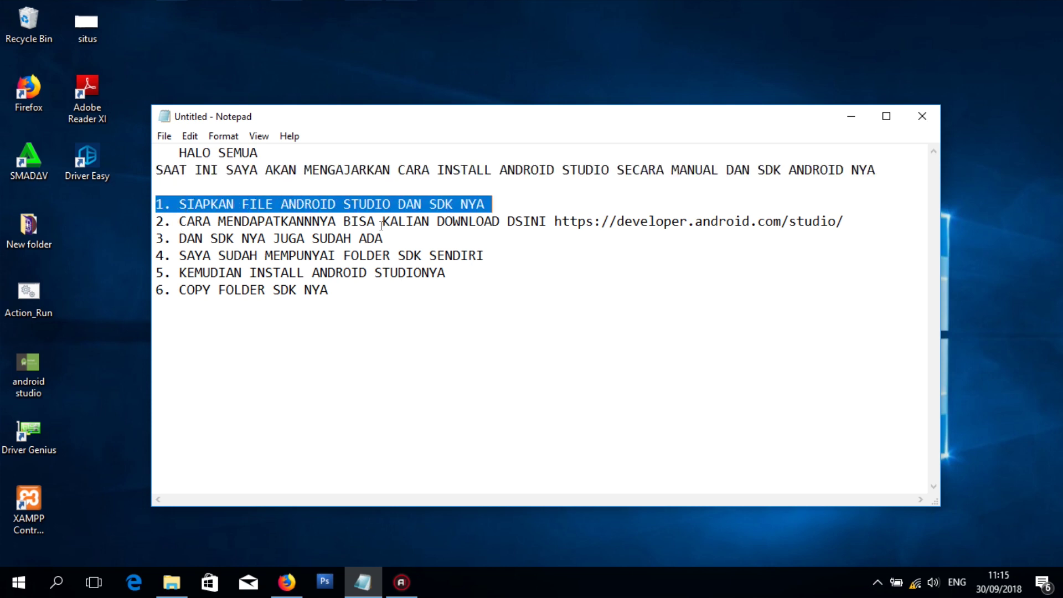
{"action": "left_click", "coordinate": [508, 201]}
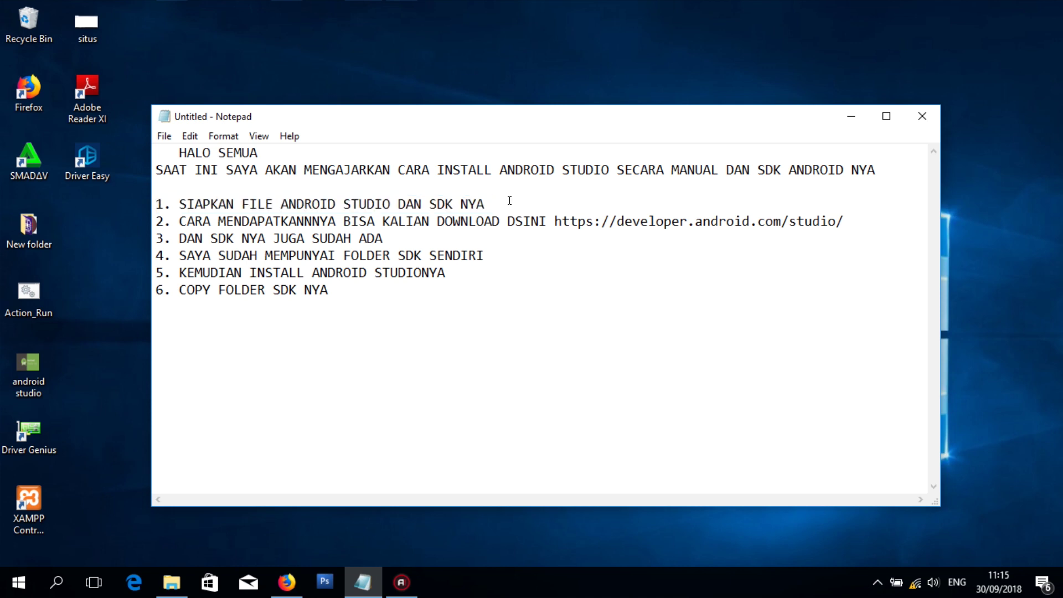
{"action": "type", "text": "(disini saya sudah download filenya)"}
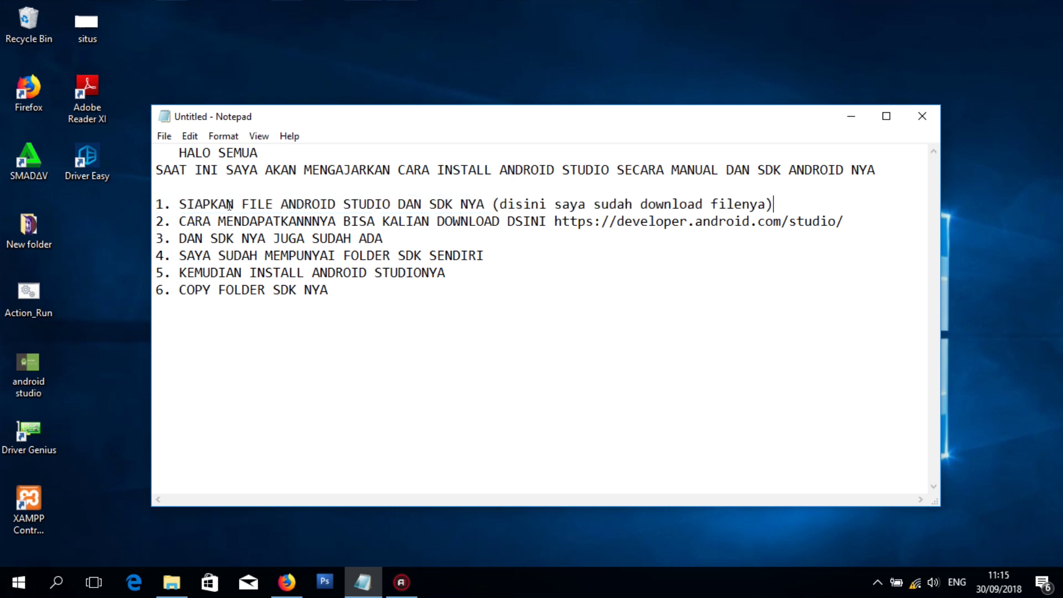
Review the download link in item 2 and examine the Android Studio download page in Firefox
{"action": "left_click_drag", "start_coordinate": [245, 215], "coordinate": [748, 247]}
{"action": "left_click", "coordinate": [748, 247]}
{"action": "left_click_drag", "start_coordinate": [837, 221], "coordinate": [609, 222]}
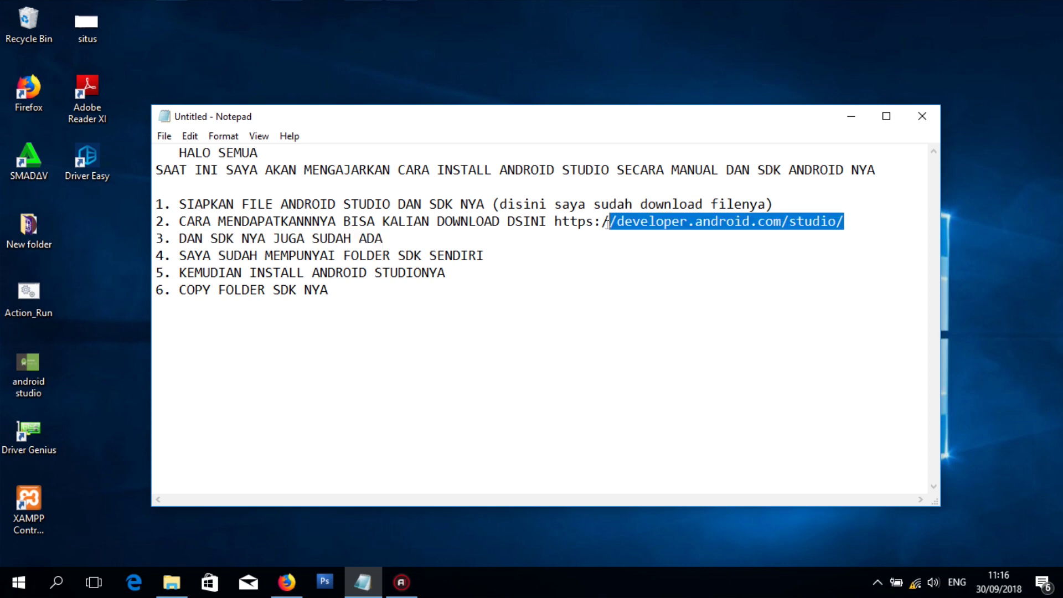
{"action": "left_click", "coordinate": [625, 312]}
{"action": "left_click", "coordinate": [287, 582]}
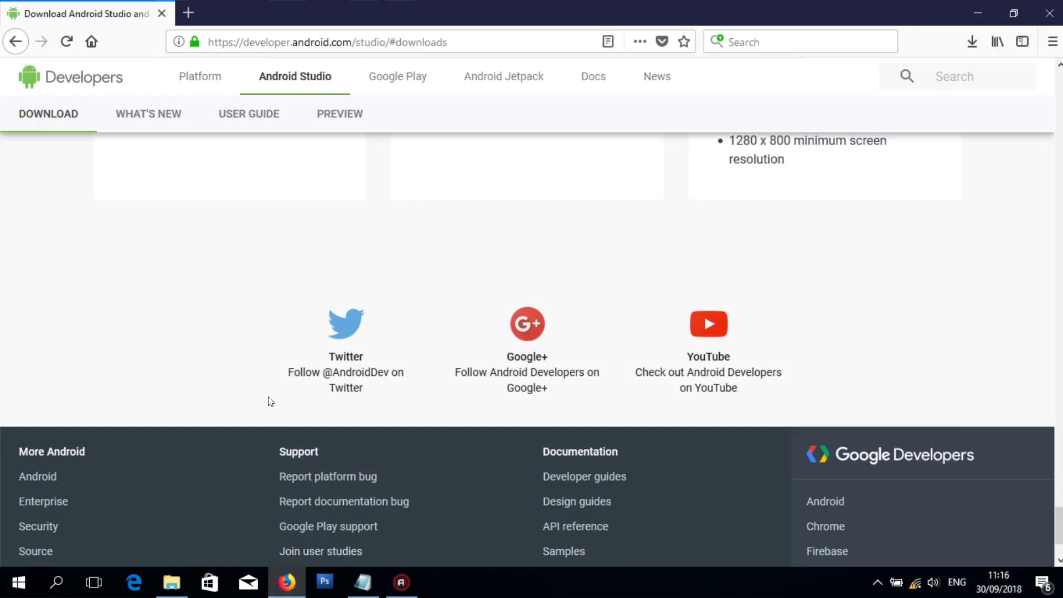
{"action": "scroll", "coordinate": [287, 271], "scroll_direction": "up", "scroll_amount": 10}
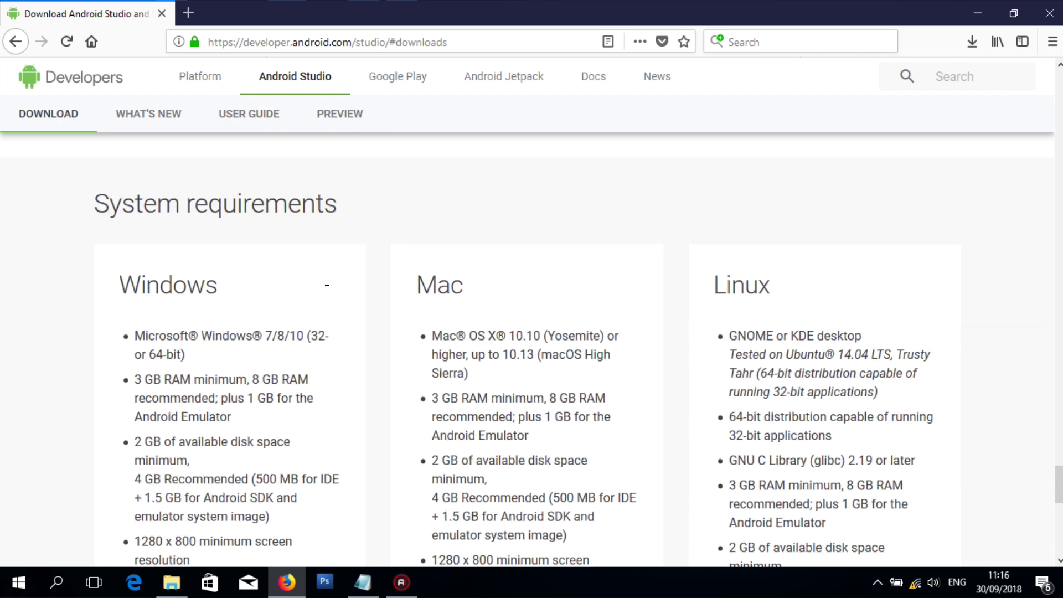
{"action": "scroll", "coordinate": [328, 282], "scroll_direction": "up", "scroll_amount": 15}
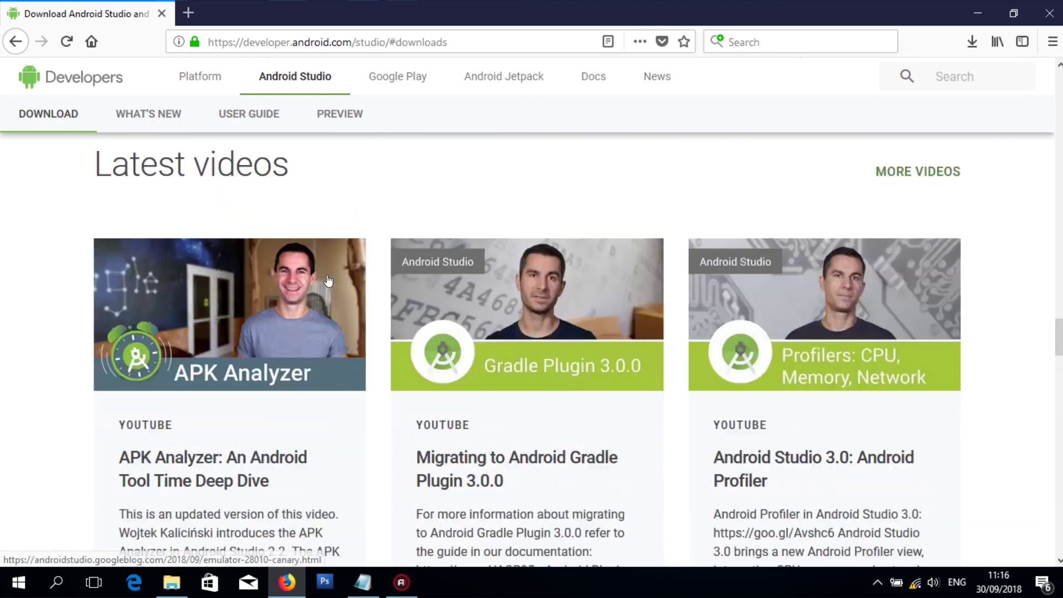
{"action": "scroll", "coordinate": [328, 274], "scroll_direction": "up", "scroll_amount": 5}
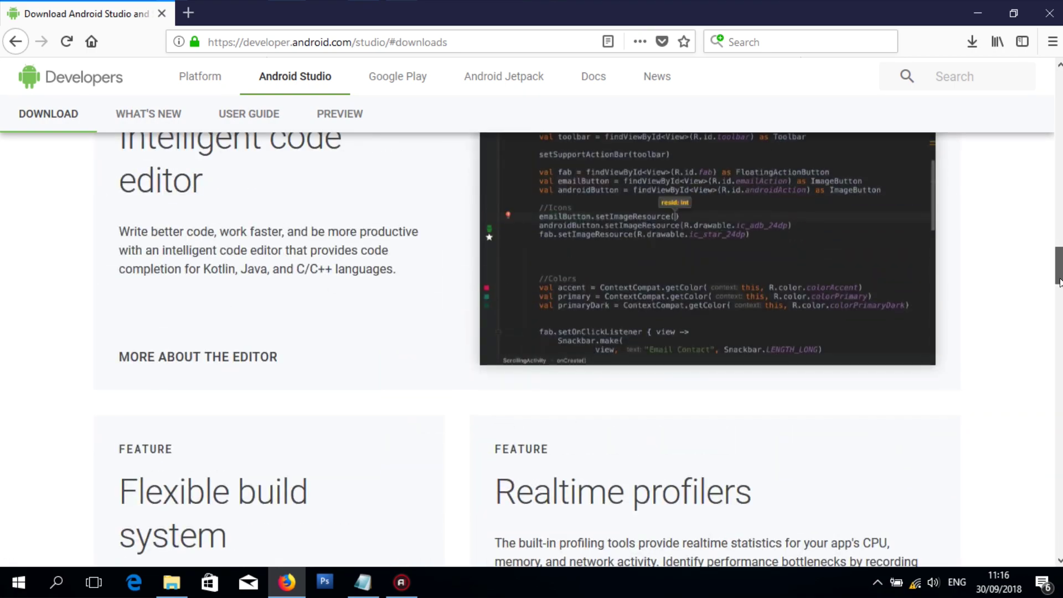
{"action": "scroll", "coordinate": [328, 275], "scroll_direction": "up", "scroll_amount": 10}
{"action": "scroll", "coordinate": [866, 337], "scroll_direction": "down", "scroll_amount": 1}
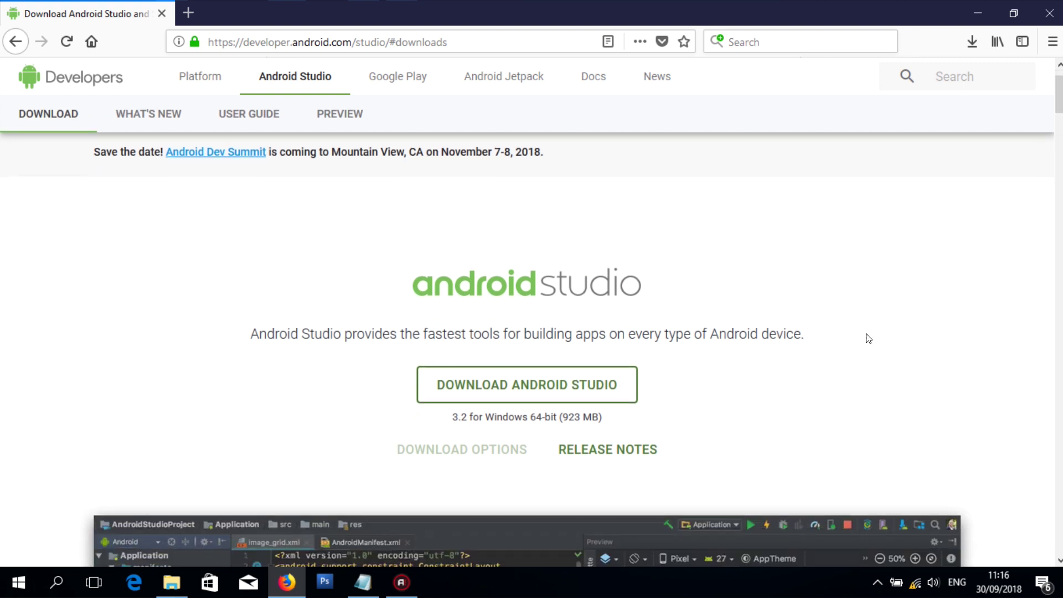
{"action": "left_click_drag", "start_coordinate": [661, 332], "coordinate": [495, 315]}
{"action": "left_click", "coordinate": [749, 281]}
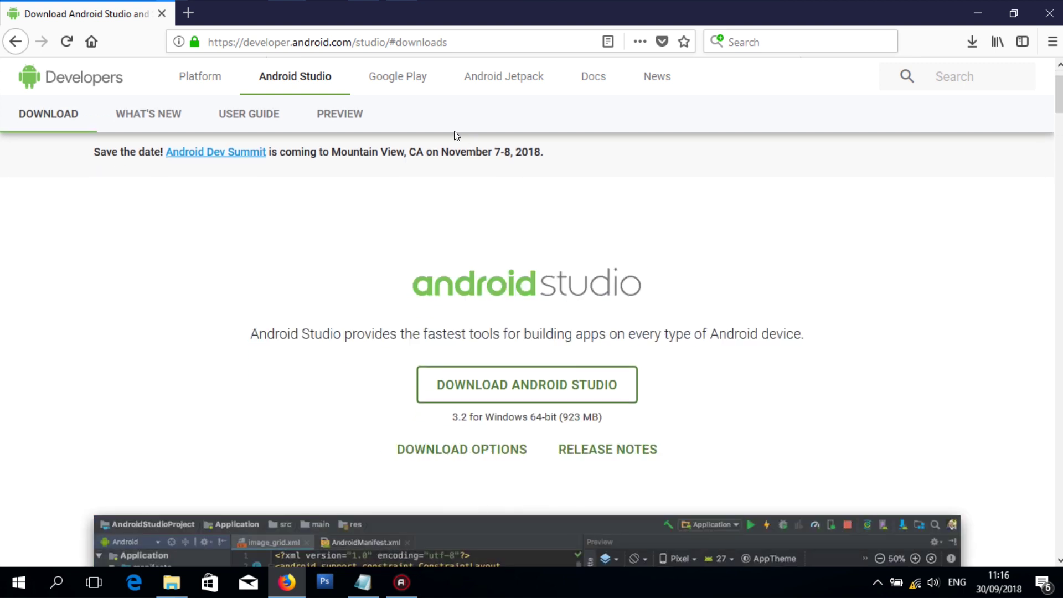
Back in Notepad, append "(folder ini akan kita copy manual)" to item 4 and "( langsung install aja)" to item 5
{"action": "left_click", "coordinate": [363, 583]}
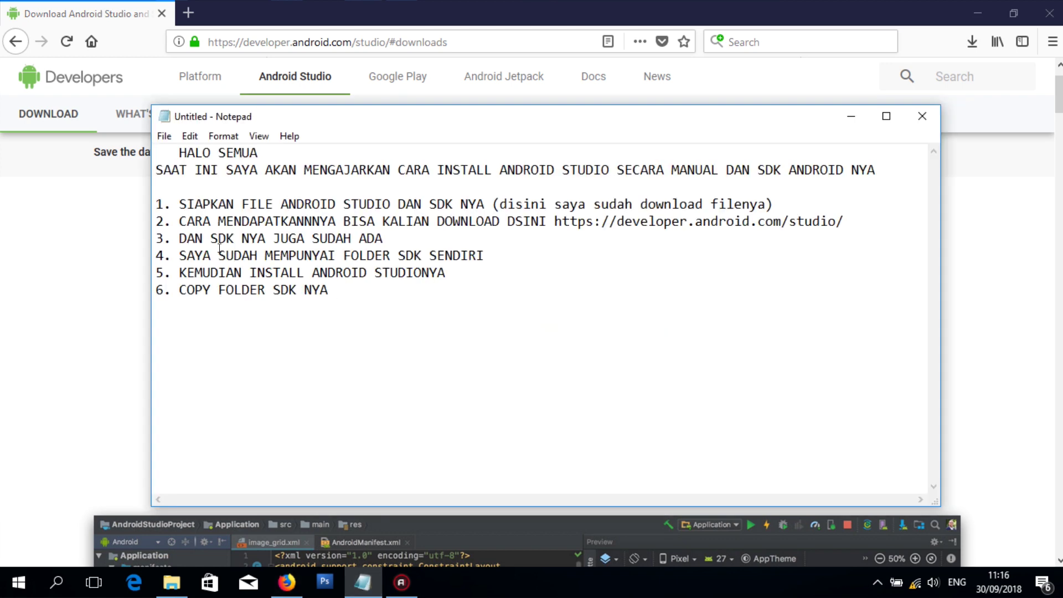
{"action": "left_click_drag", "start_coordinate": [179, 238], "coordinate": [397, 237]}
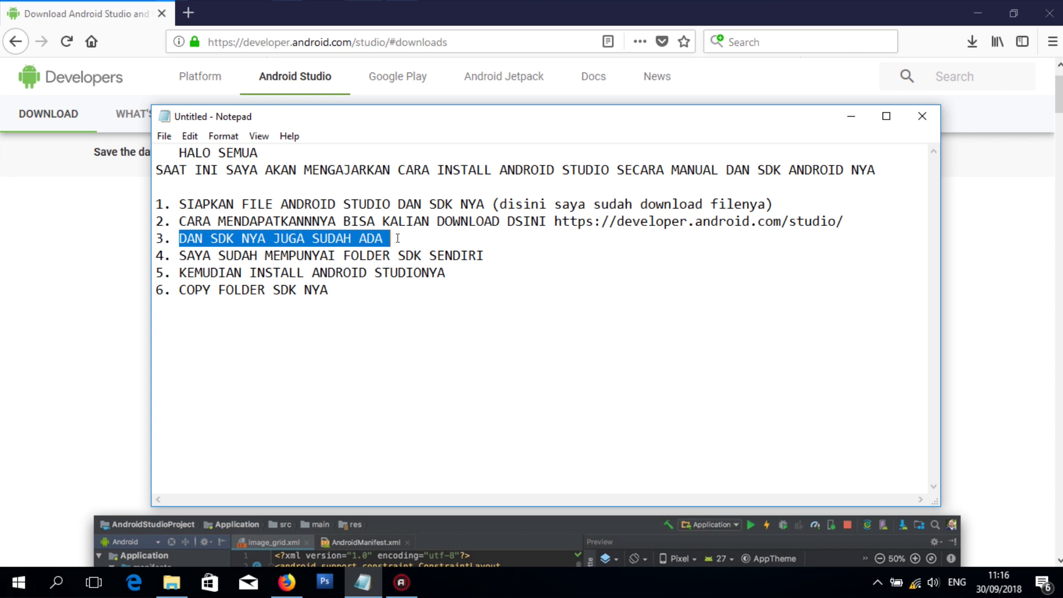
{"action": "key", "text": "ctrl+End"}
{"action": "left_click_drag", "start_coordinate": [189, 255], "coordinate": [486, 255]}
{"action": "left_click", "coordinate": [487, 255]}
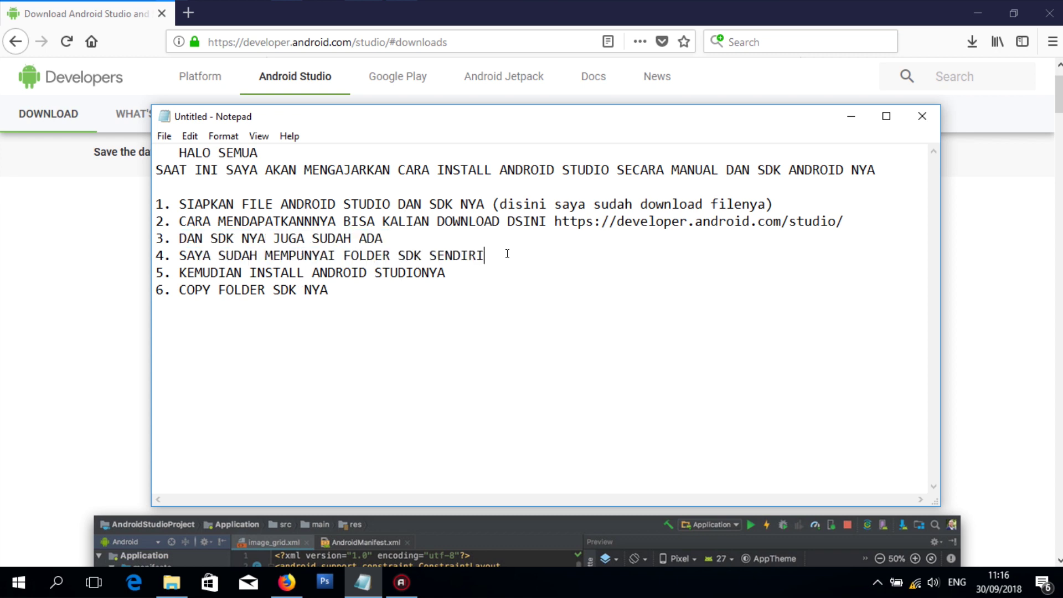
{"action": "type", "text": "(folder ini akan kita copy manual)"}
{"action": "key", "text": "Down"}
{"action": "type", "text": "( langsung install aja)"}
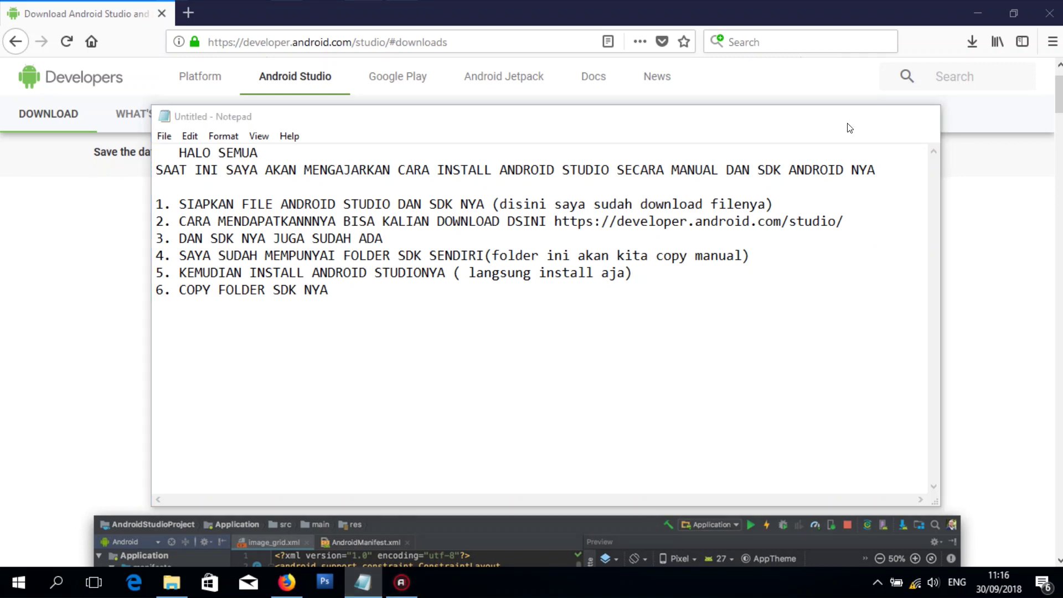
Minimize the Notepad and Firefox windows and bring up the File Explorer window
{"action": "left_click", "coordinate": [851, 116]}
{"action": "double_click", "coordinate": [922, 22]}
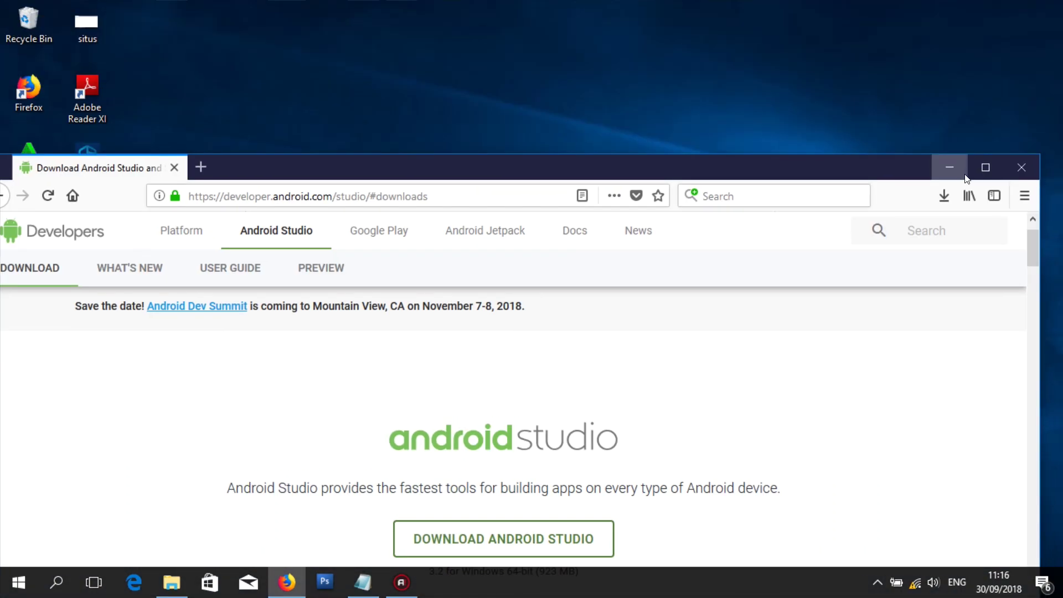
{"action": "left_click", "coordinate": [967, 169]}
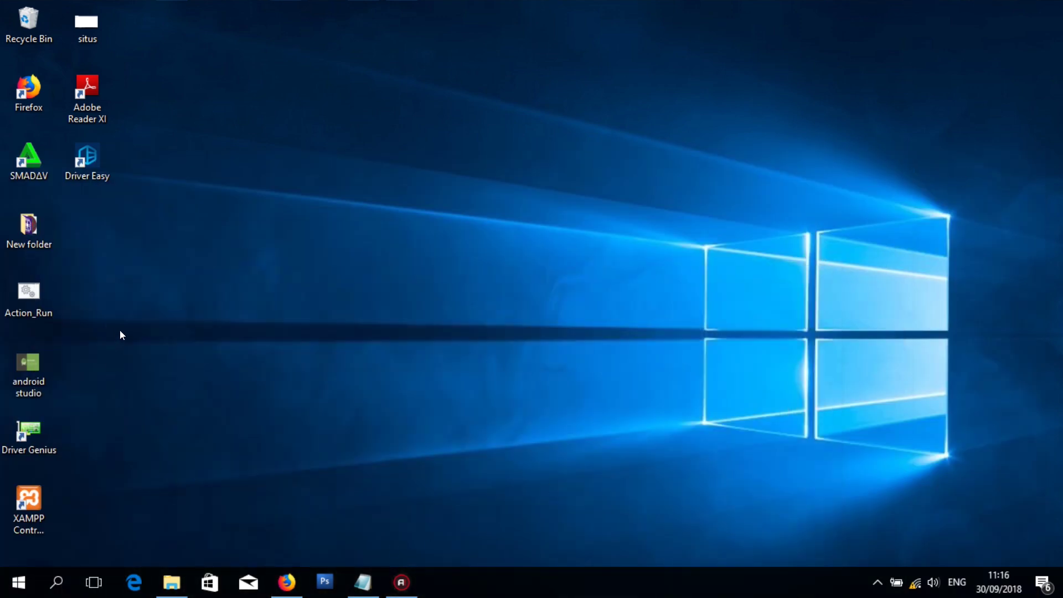
{"action": "mouse_move", "coordinate": [172, 582]}
{"action": "left_click", "coordinate": [232, 549]}
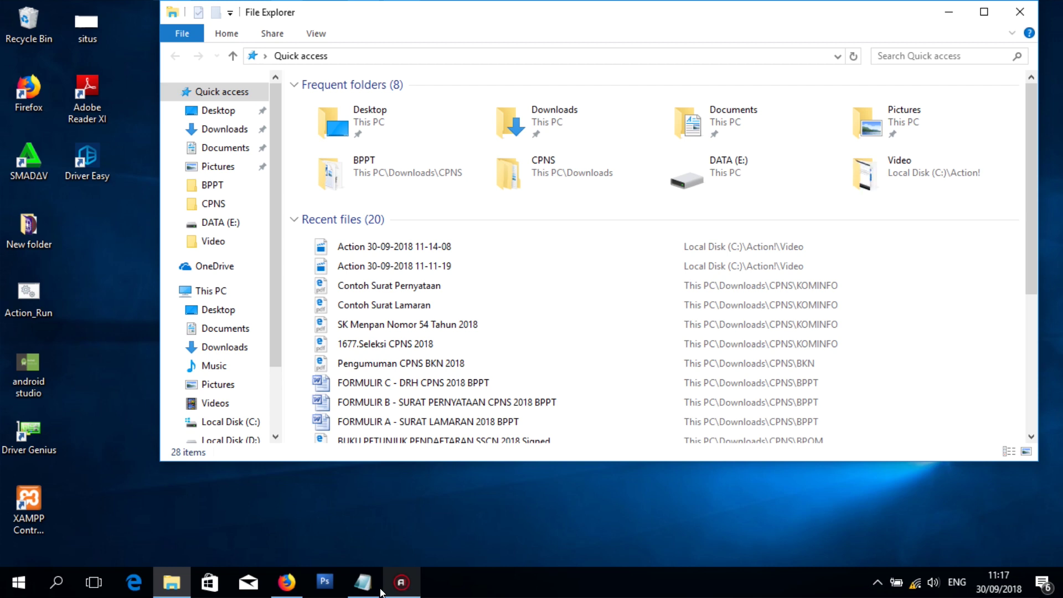
Reread the Notepad items about the SDK folder and the downloaded files, and return to File Explorer
{"action": "left_click", "coordinate": [367, 590]}
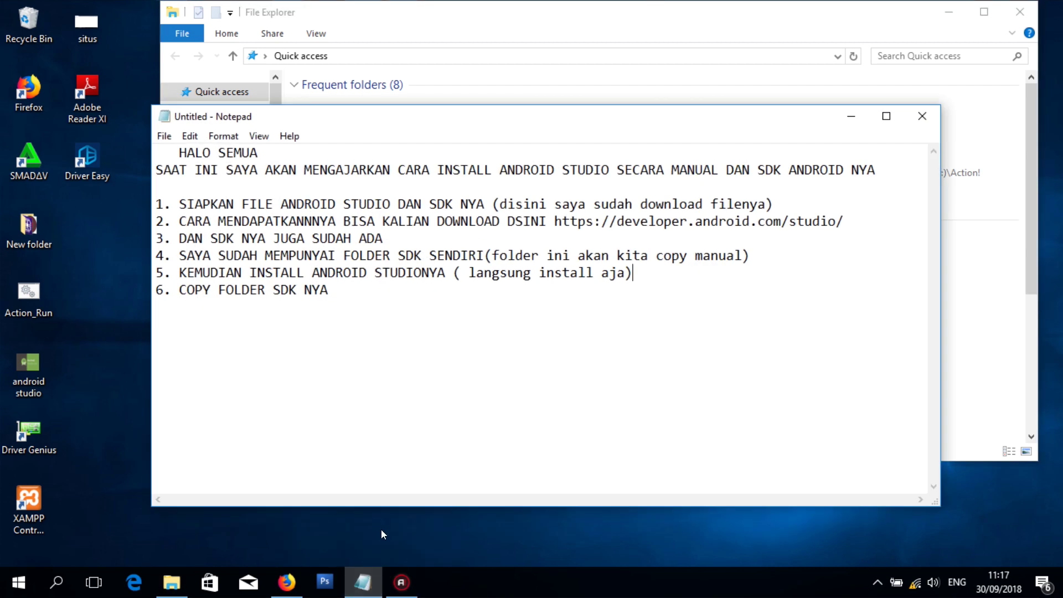
{"action": "left_click_drag", "start_coordinate": [265, 256], "coordinate": [687, 258]}
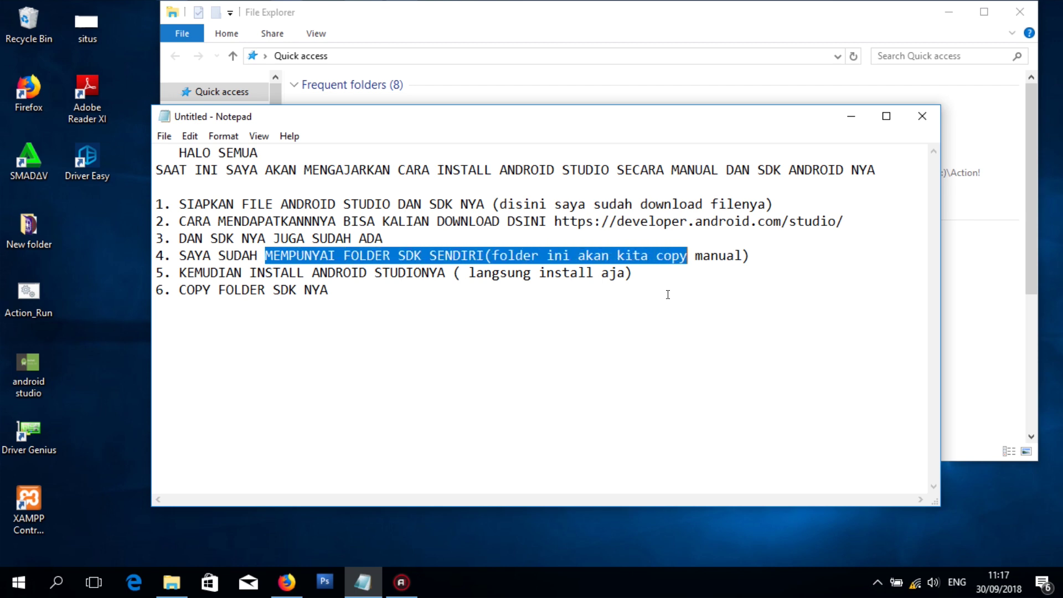
{"action": "left_click", "coordinate": [802, 307]}
{"action": "left_click_drag", "start_coordinate": [774, 204], "coordinate": [398, 204]}
{"action": "left_click", "coordinate": [975, 285]}
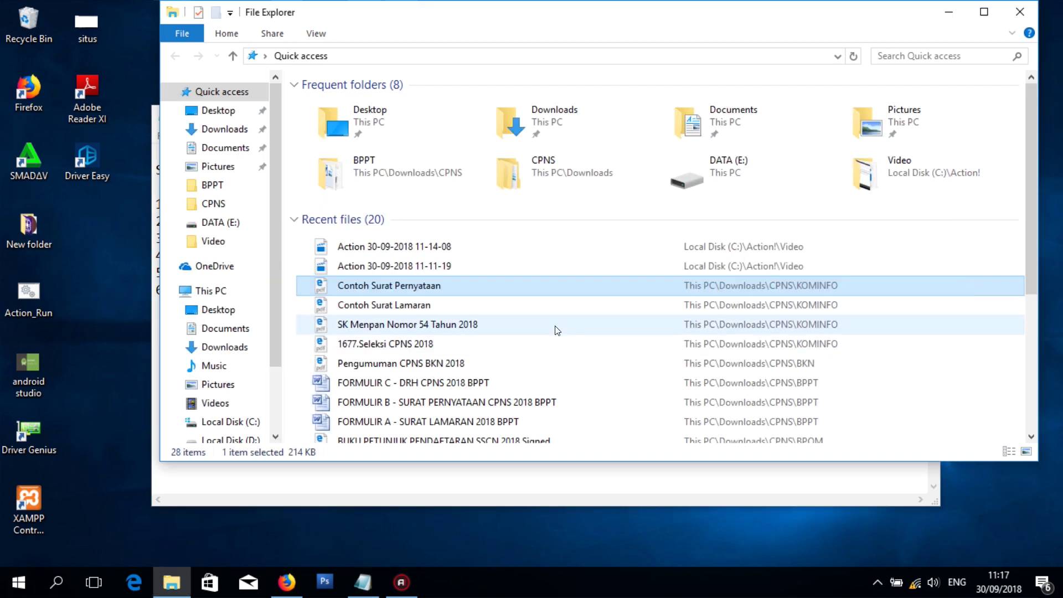
Open Local Disk (D:) and locate the SDK folder and the android-studio-ide-181.5014246-windows installer
{"action": "left_click_drag", "start_coordinate": [276, 348], "coordinate": [273, 412]}
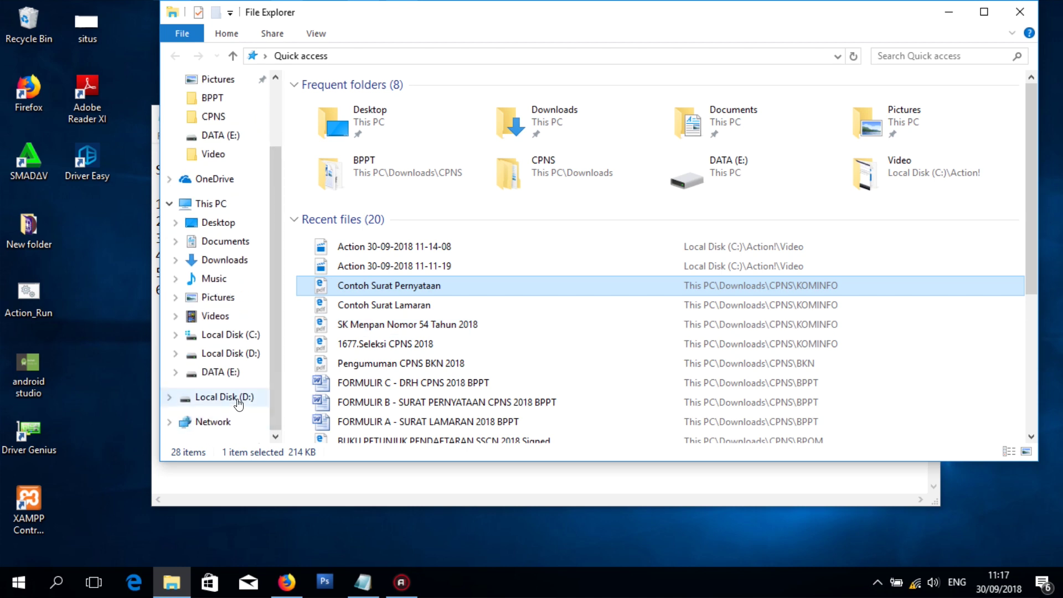
{"action": "left_click", "coordinate": [224, 397]}
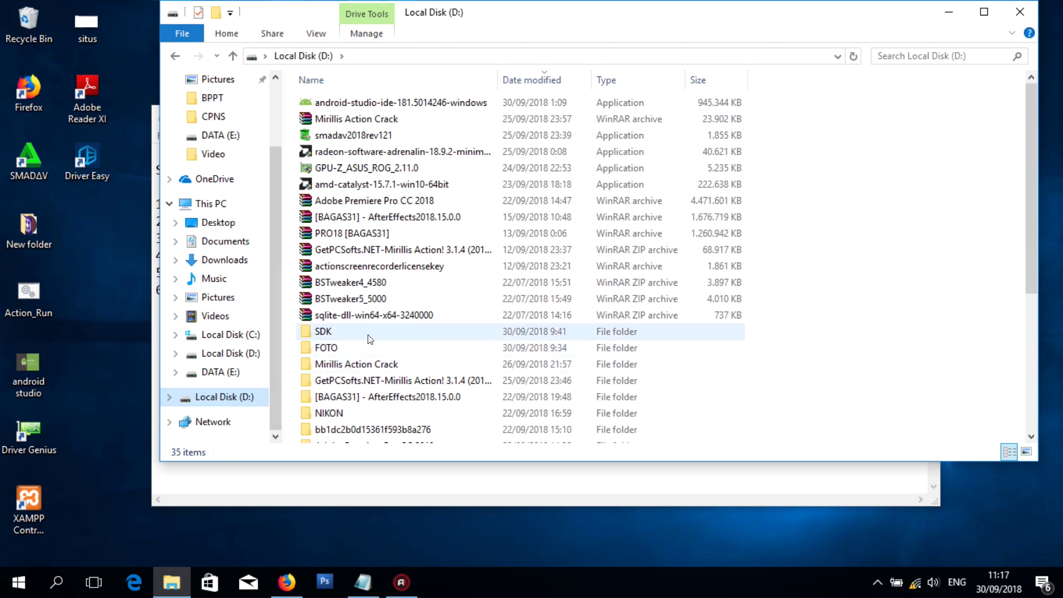
{"action": "left_click", "coordinate": [370, 335]}
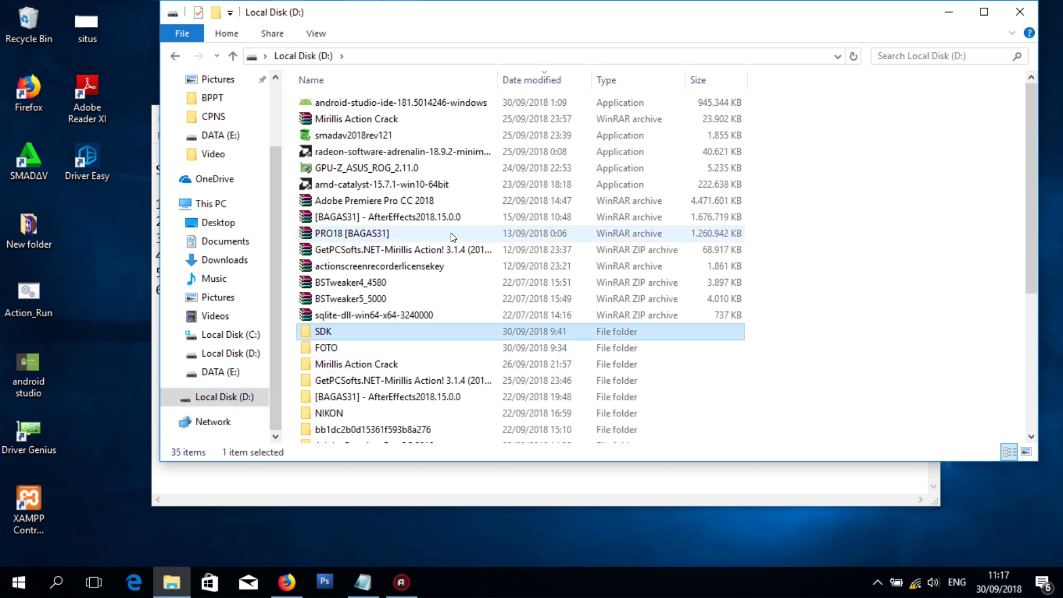
{"action": "left_click_drag", "start_coordinate": [1022, 274], "coordinate": [1021, 317]}
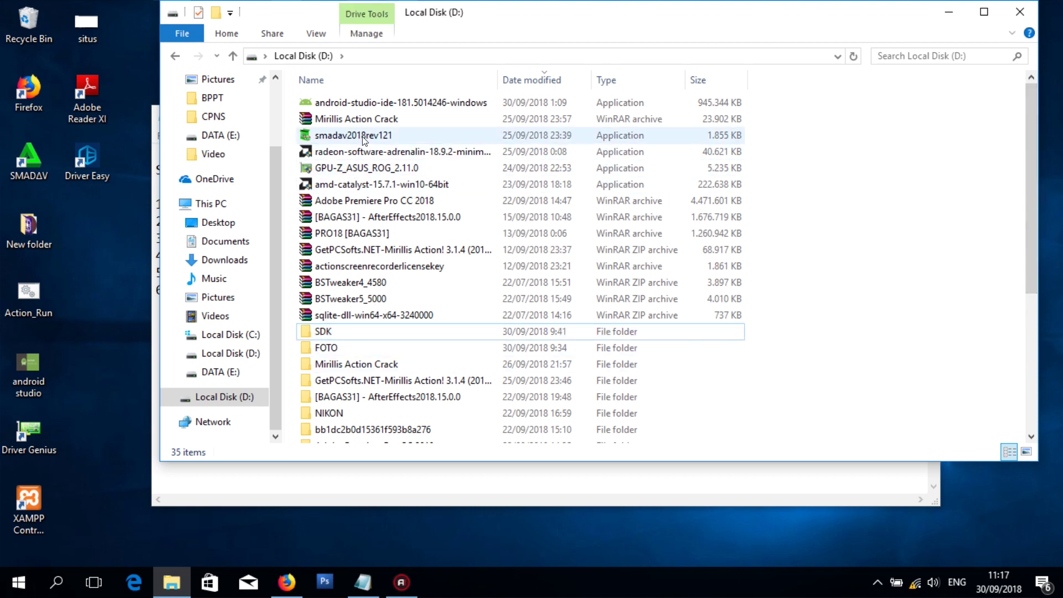
{"action": "left_click", "coordinate": [379, 105]}
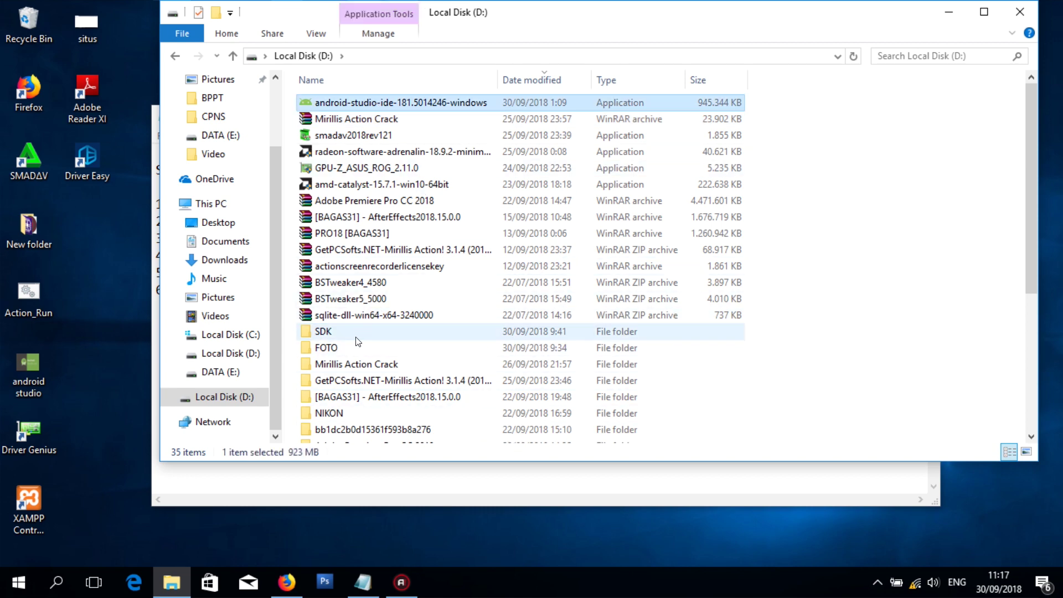
{"action": "left_click", "coordinate": [404, 594]}
{"action": "left_click", "coordinate": [404, 594]}
{"action": "mouse_move", "coordinate": [357, 593]}
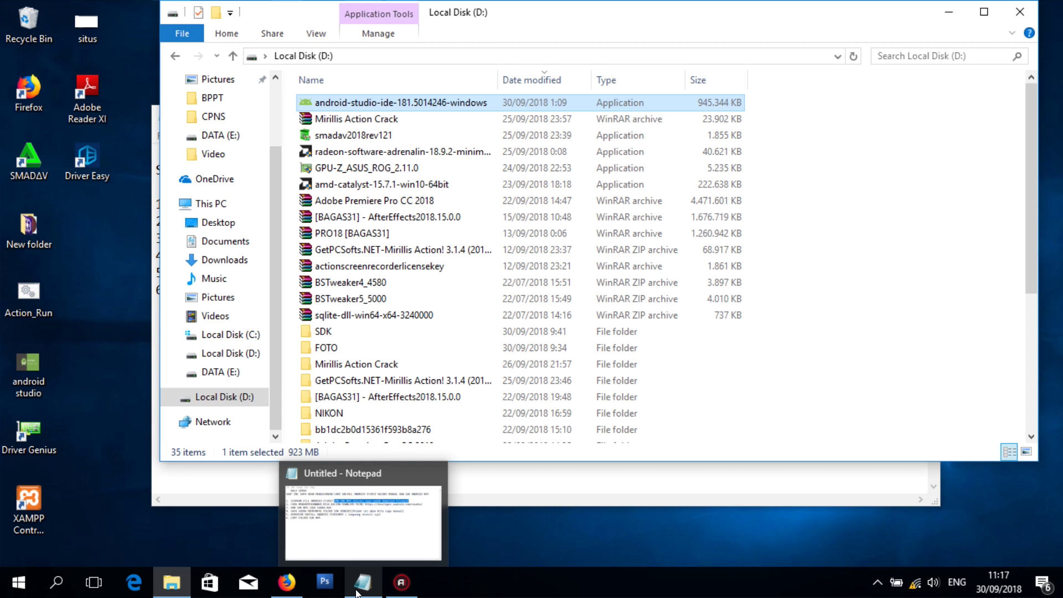
Launch the android-studio-ide-181.5014246-windows installer and minimize the File Explorer and Notepad windows
{"action": "double_click", "coordinate": [388, 105]}
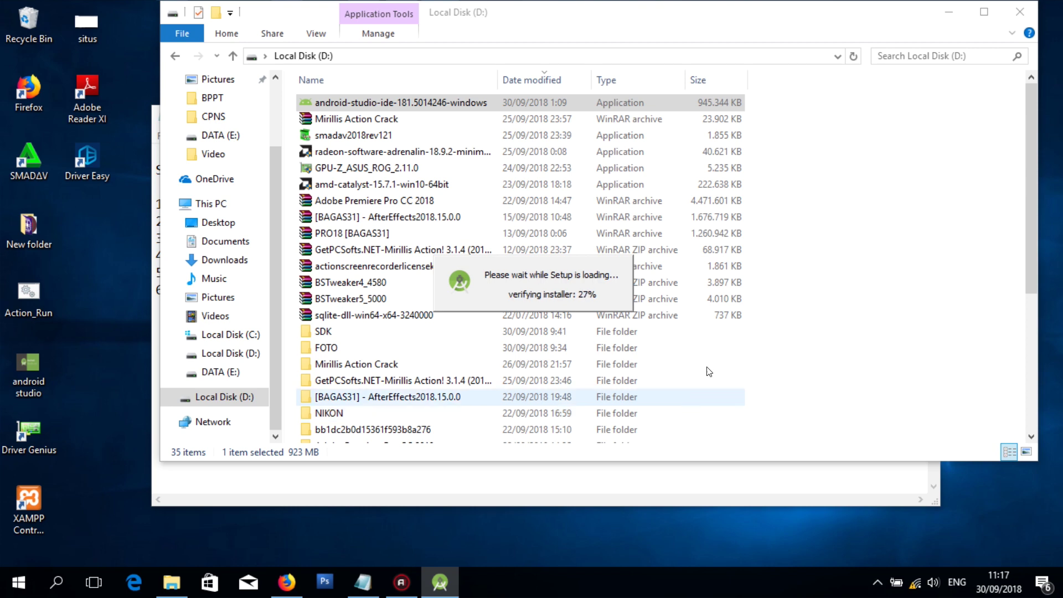
{"action": "left_click", "coordinate": [947, 15]}
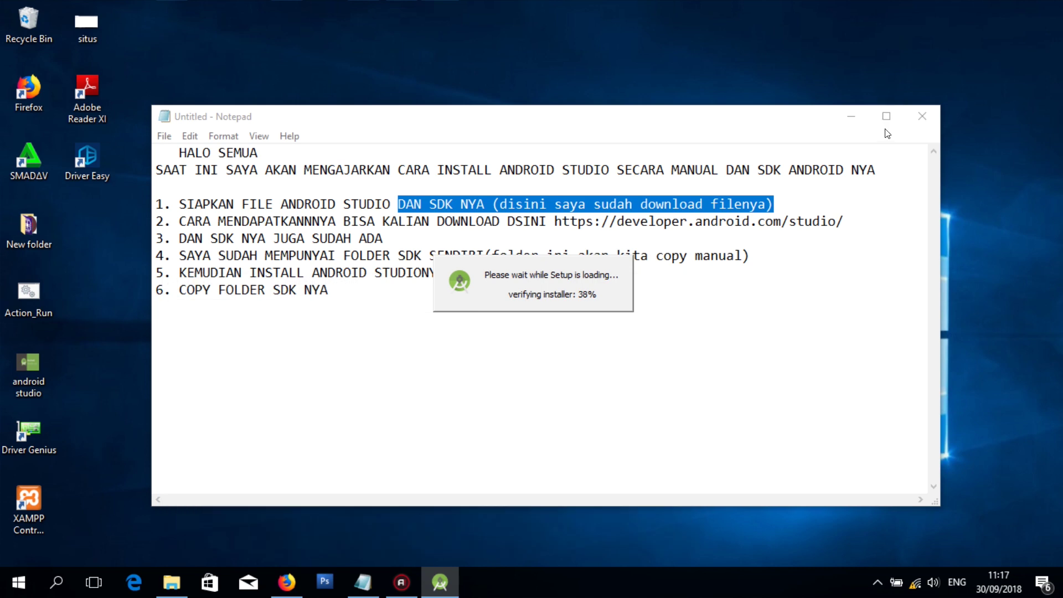
{"action": "left_click", "coordinate": [852, 117]}
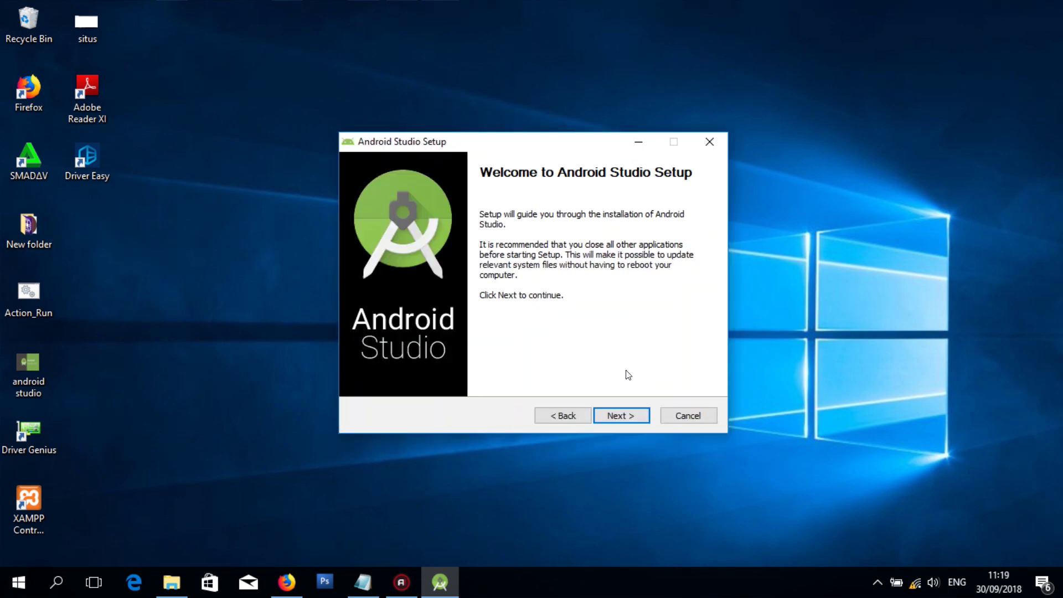
Install Android Studio with the Android Virtual Device component, keeping the default location and the "Android Studio" Start Menu folder
{"action": "left_click", "coordinate": [631, 417]}
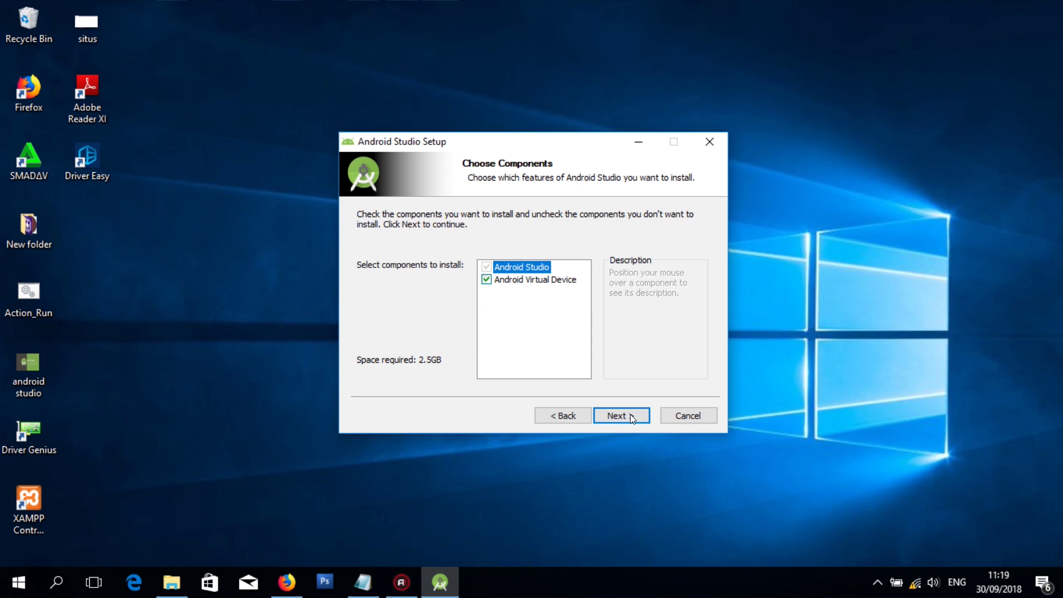
{"action": "left_click", "coordinate": [630, 416]}
{"action": "left_click", "coordinate": [630, 415]}
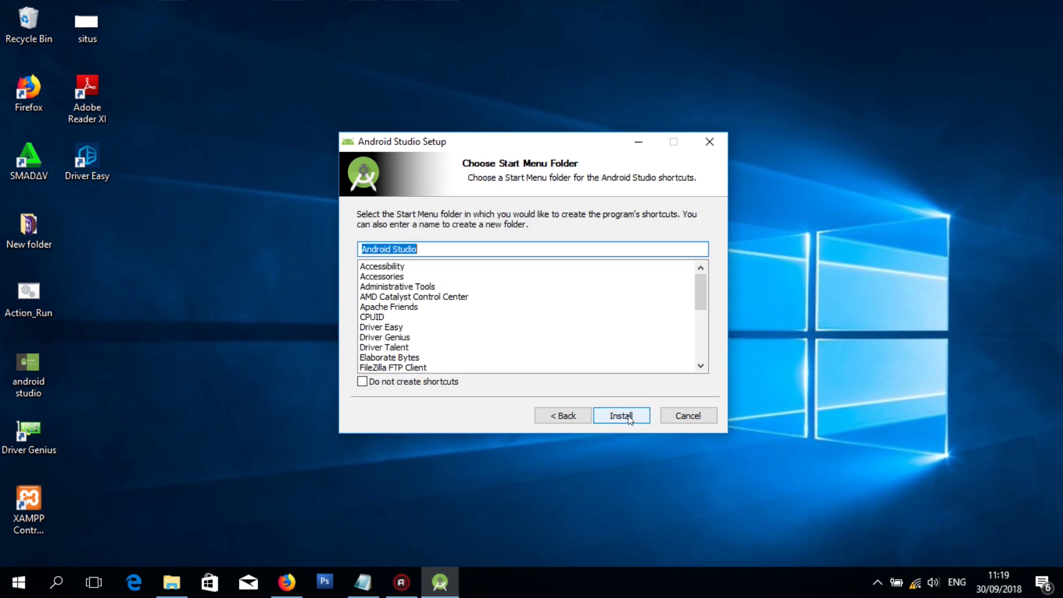
{"action": "left_click", "coordinate": [630, 418]}
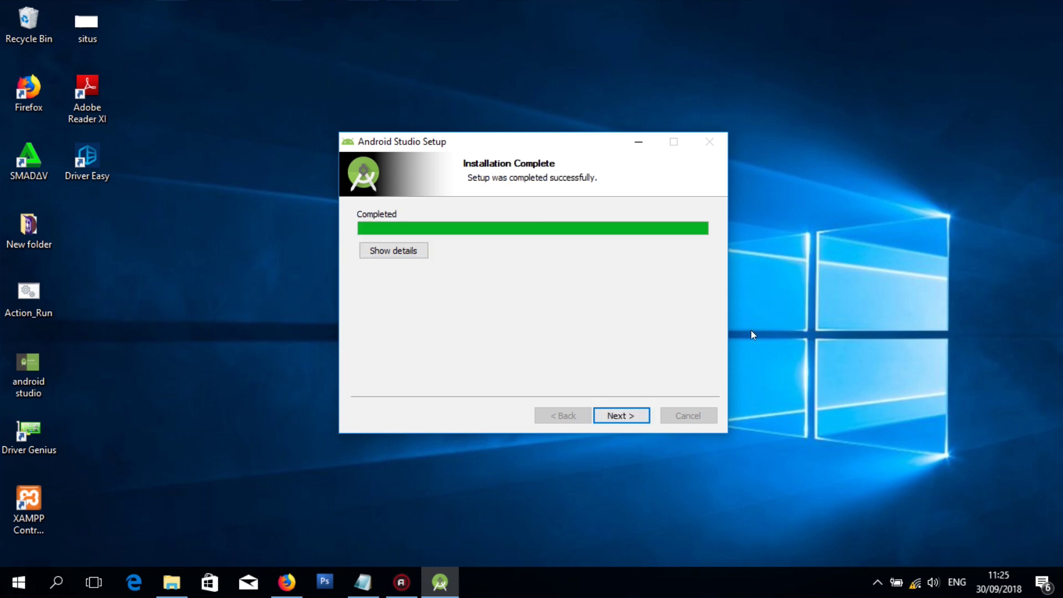
Finish the setup with Start Android Studio enabled and choose not to import settings
{"action": "left_click", "coordinate": [627, 415]}
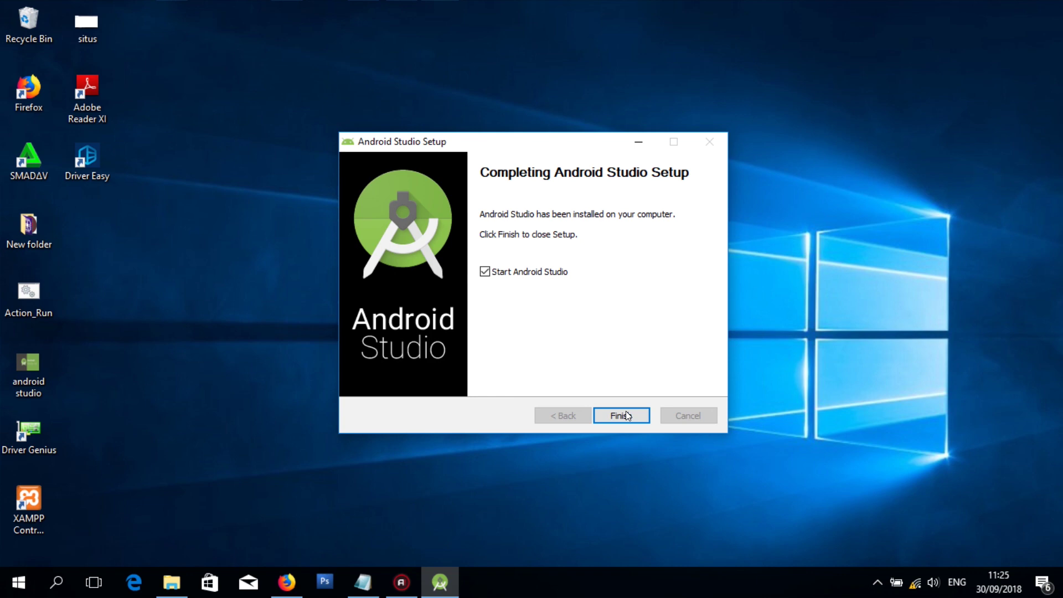
{"action": "left_click", "coordinate": [626, 415]}
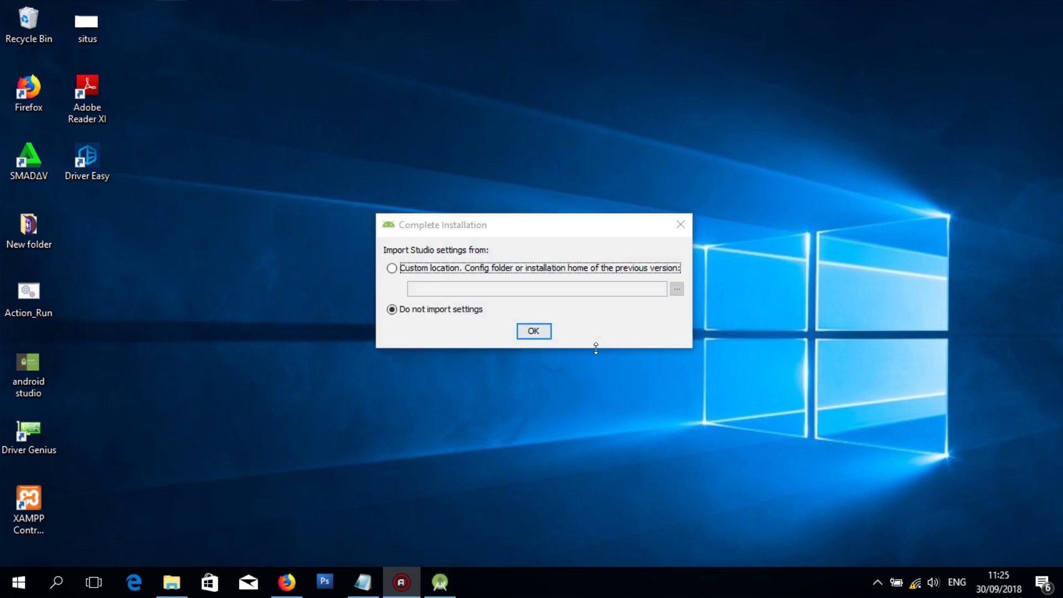
{"action": "left_click", "coordinate": [535, 333]}
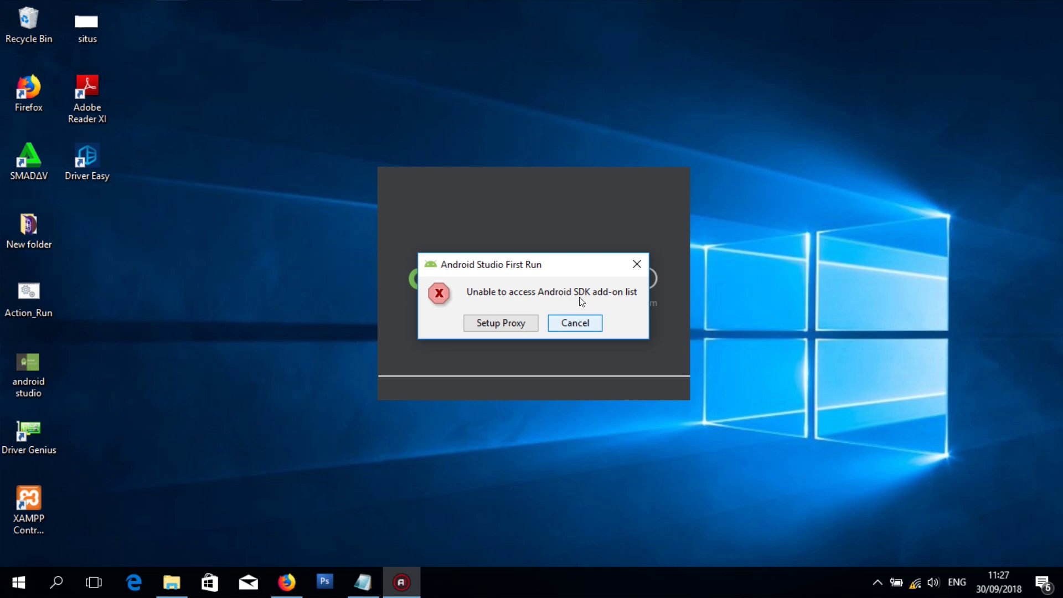
Dismiss the Android SDK add-on list error and advance the setup wizard to SDK Components Setup with the Custom install type and IntelliJ theme
{"action": "left_click", "coordinate": [576, 328]}
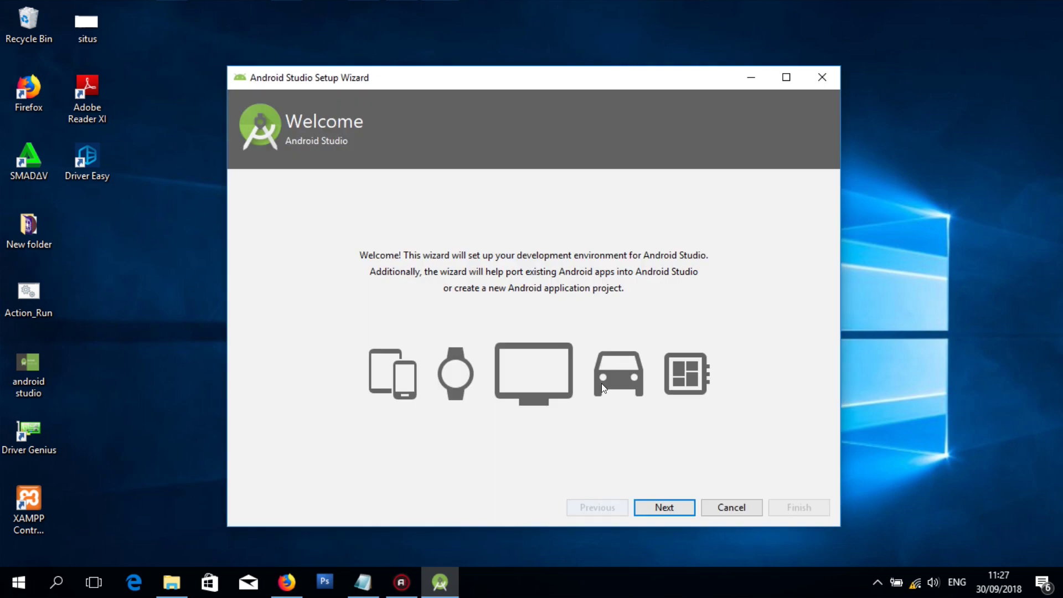
{"action": "left_click", "coordinate": [659, 507]}
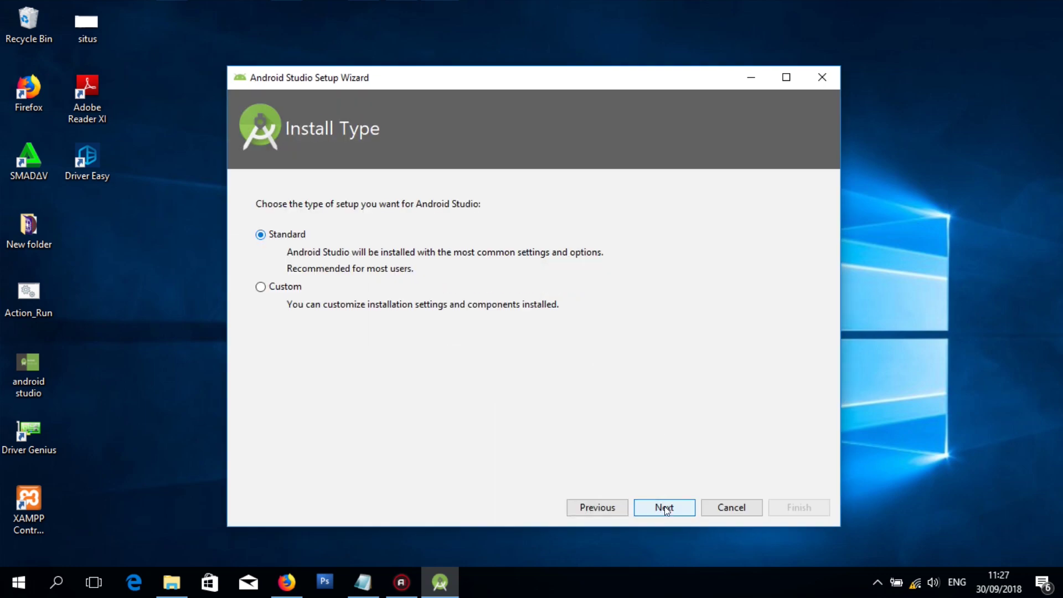
{"action": "left_click", "coordinate": [665, 507]}
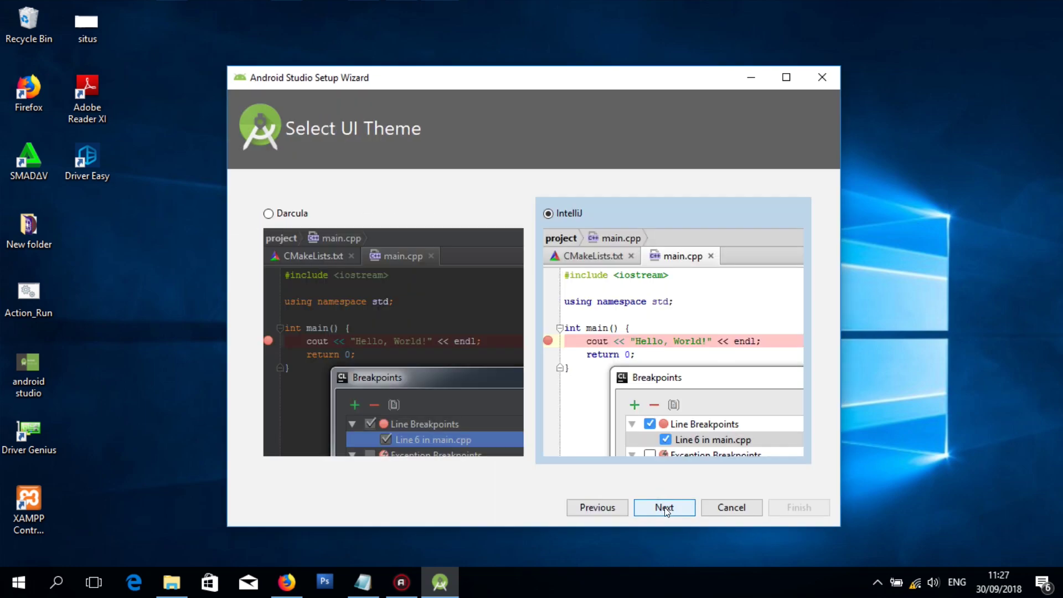
{"action": "left_click", "coordinate": [612, 507]}
{"action": "left_click", "coordinate": [287, 289]}
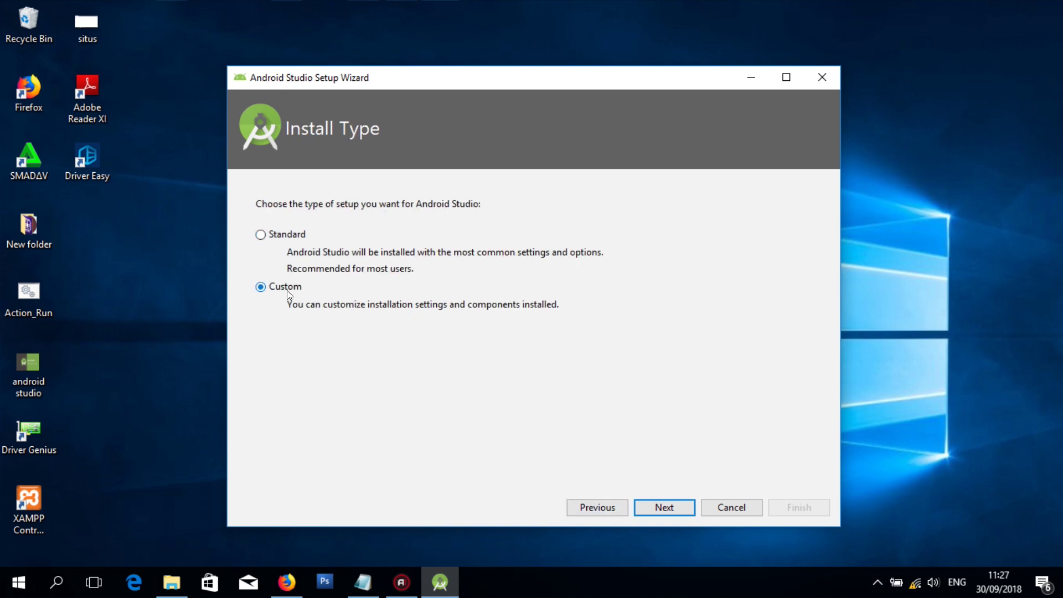
{"action": "left_click", "coordinate": [650, 505]}
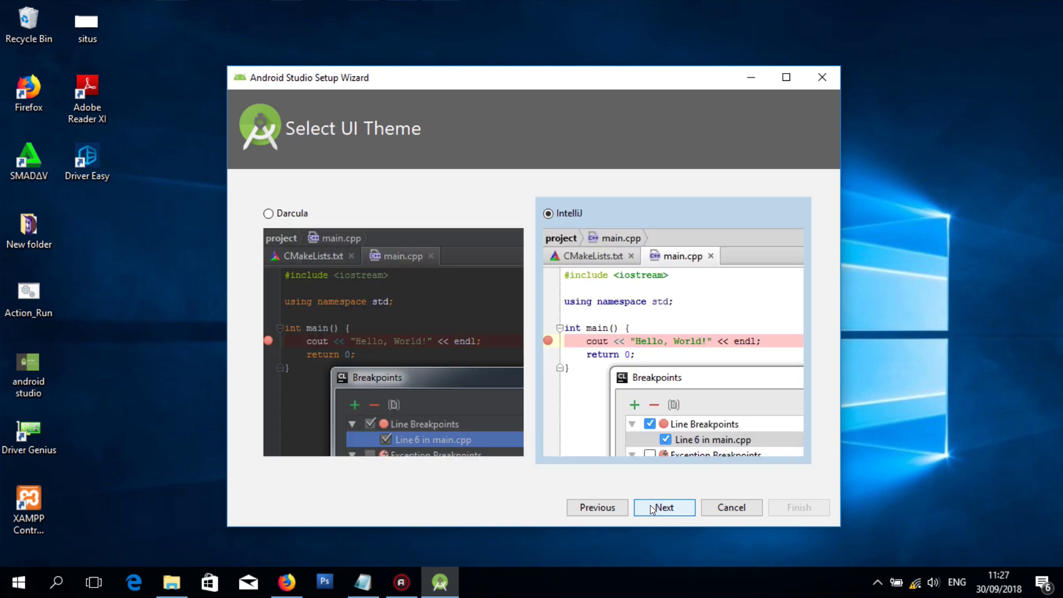
{"action": "left_click", "coordinate": [651, 505]}
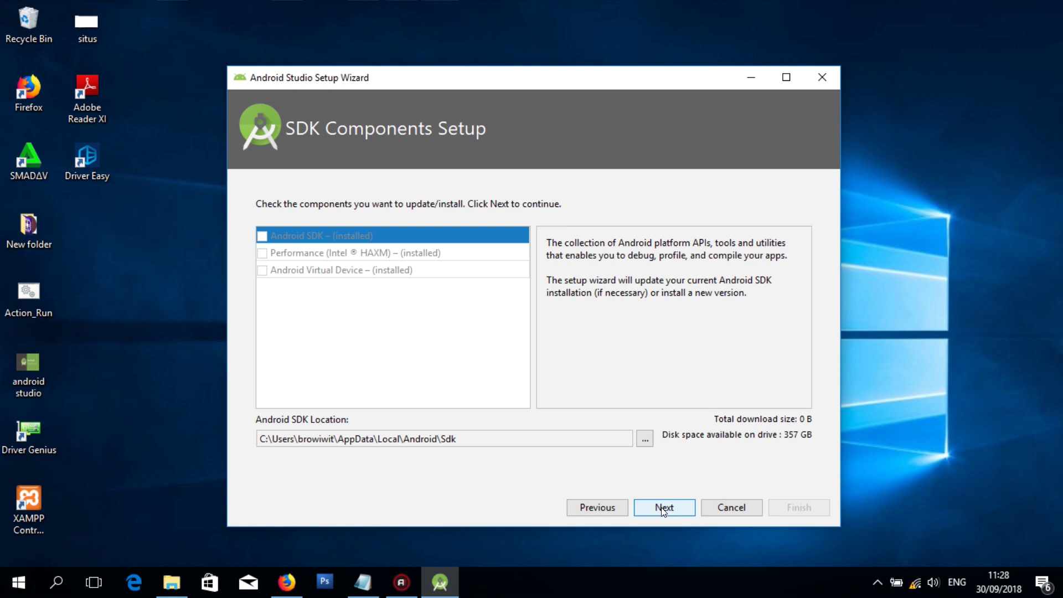
Switch to File Explorer and open the AppData\Local folder in the user's profile on Local Disk (C:)
{"action": "left_click", "coordinate": [172, 583]}
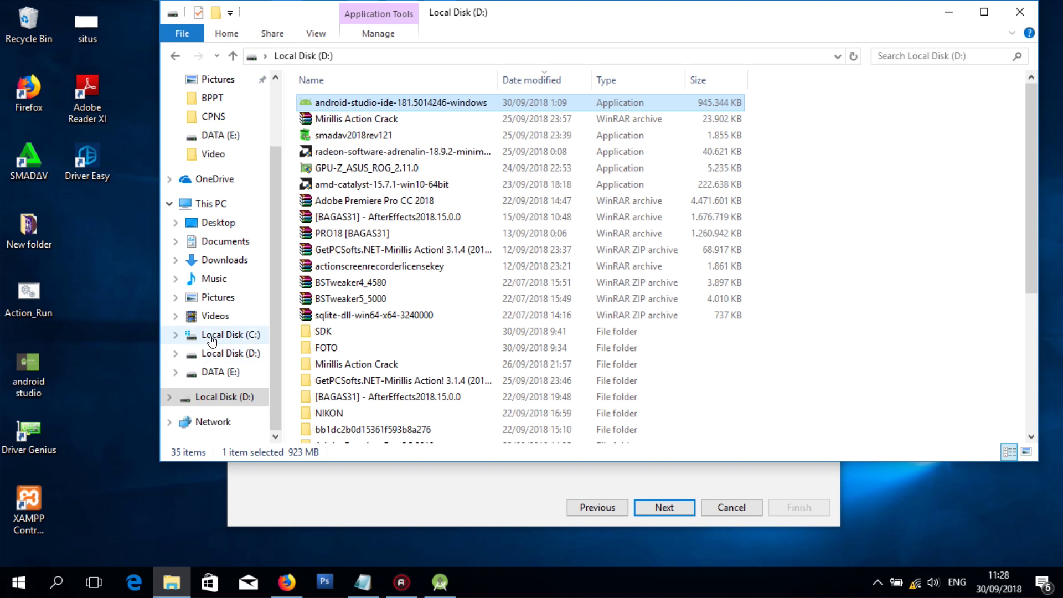
{"action": "left_click", "coordinate": [221, 335]}
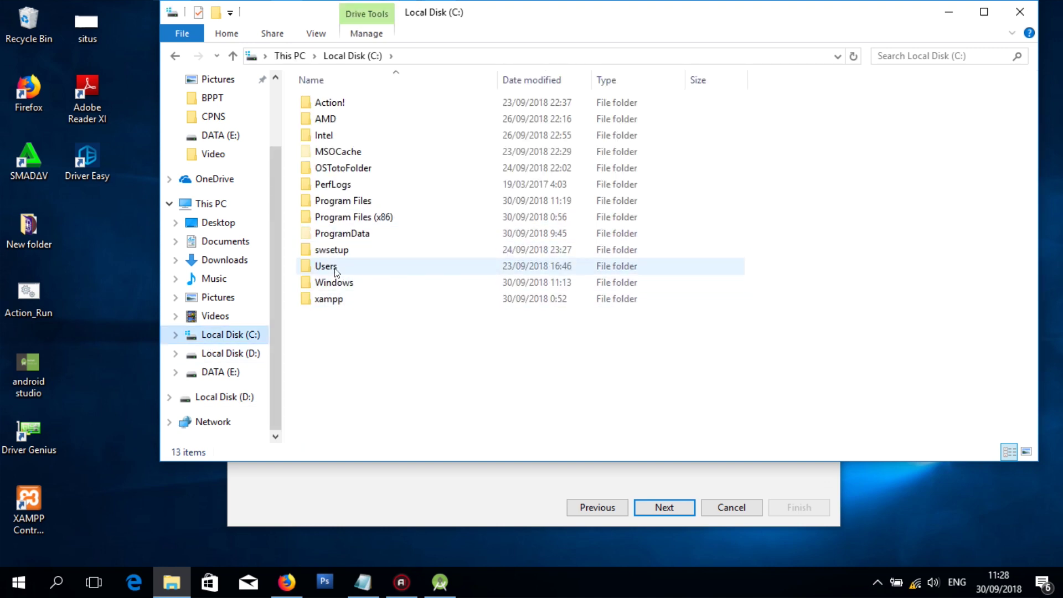
{"action": "double_click", "coordinate": [338, 268]}
{"action": "double_click", "coordinate": [344, 102]}
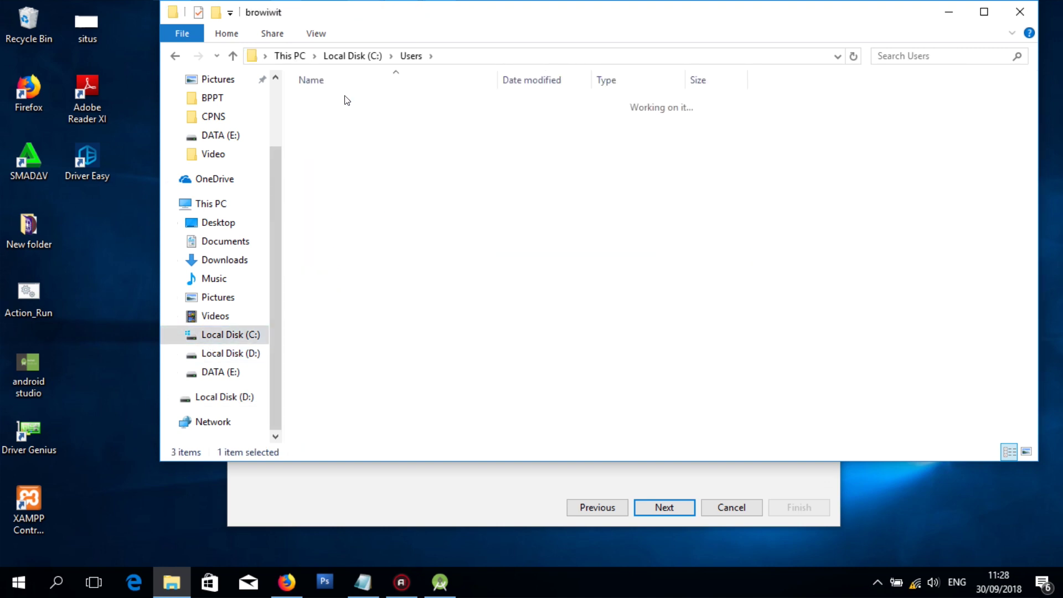
{"action": "double_click", "coordinate": [347, 137]}
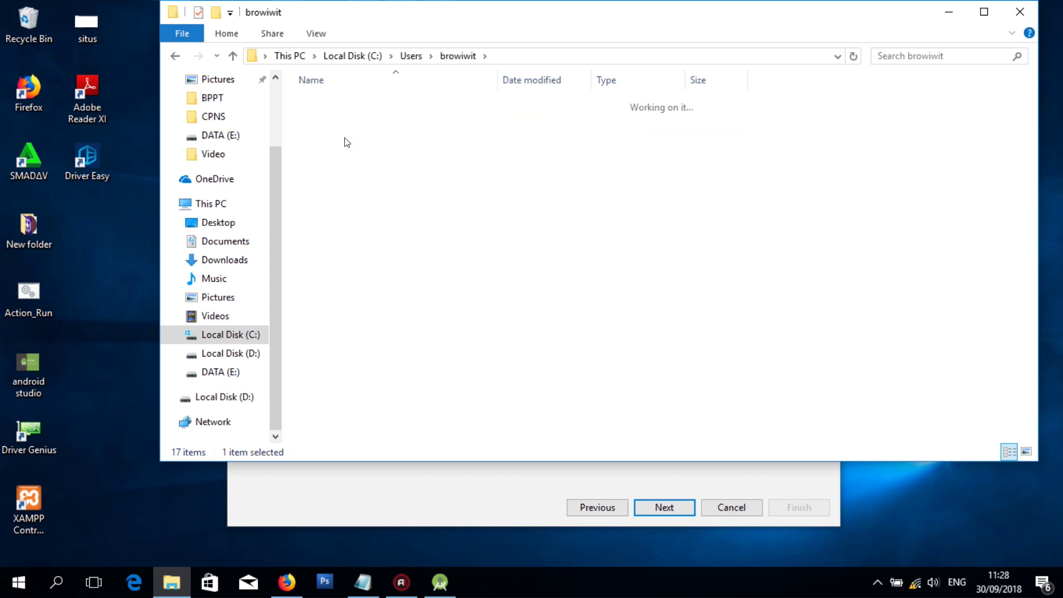
{"action": "double_click", "coordinate": [344, 102]}
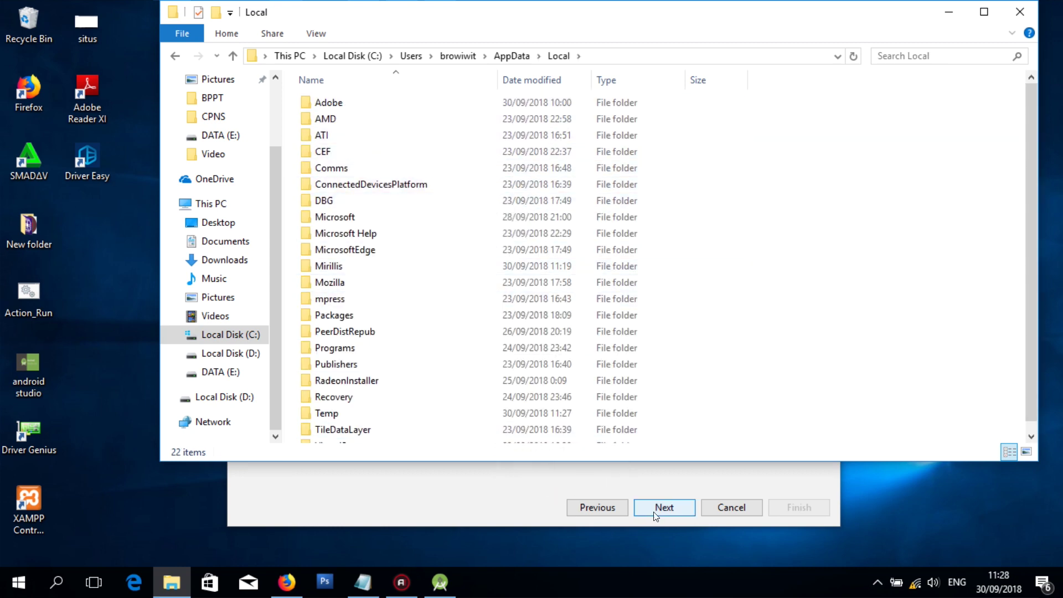
Compare the contents of the AppData\Local folder with the Android SDK location given in the setup wizard
{"action": "left_click", "coordinate": [489, 486]}
{"action": "left_click", "coordinate": [895, 334]}
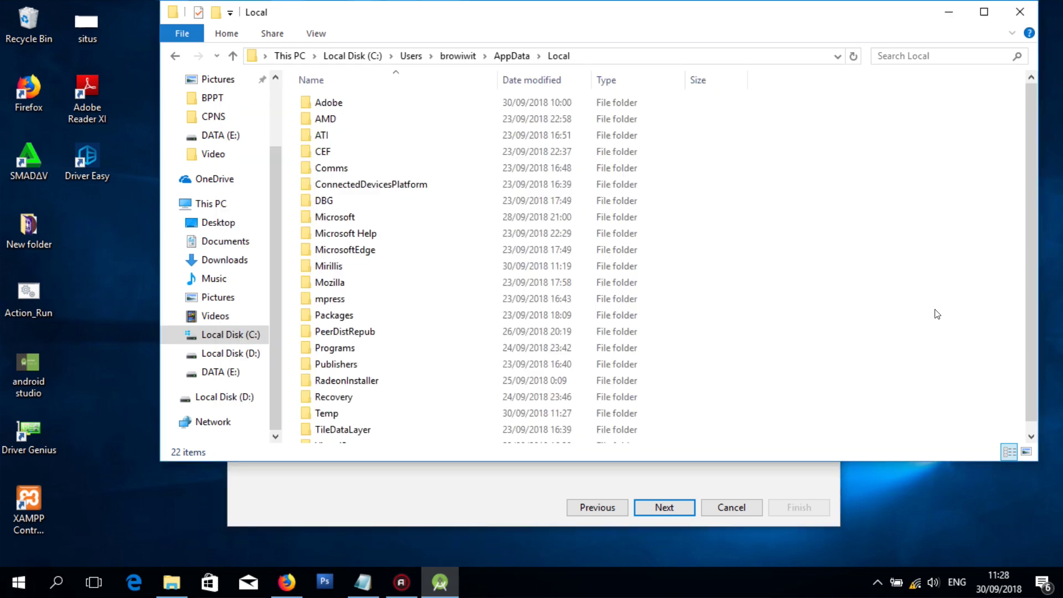
{"action": "scroll", "coordinate": [443, 284], "scroll_direction": "down", "scroll_amount": 1}
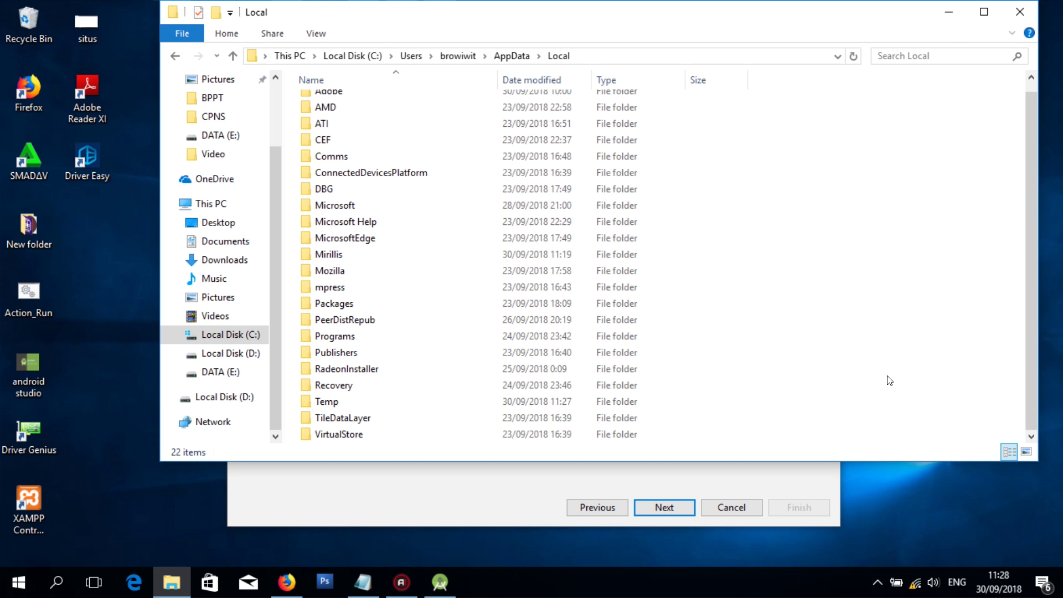
{"action": "left_click", "coordinate": [471, 507]}
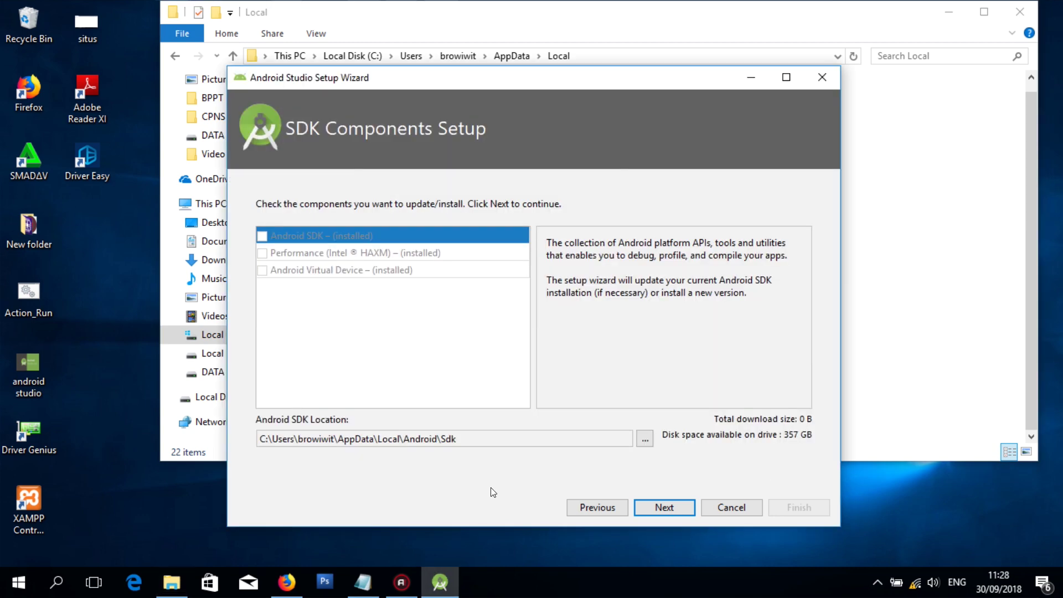
{"action": "left_click", "coordinate": [929, 345]}
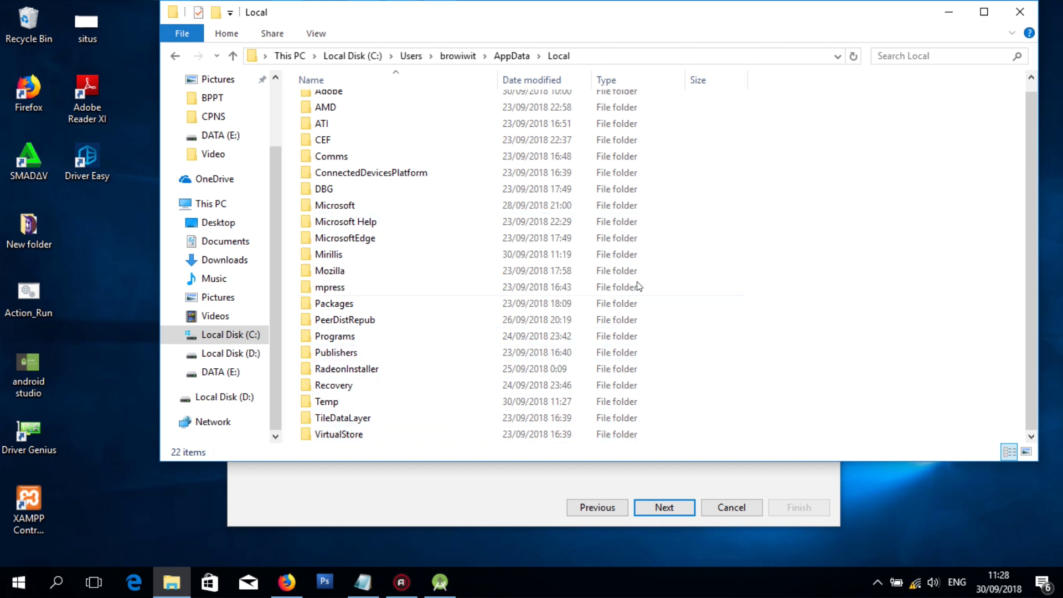
Copy the Android folder from the SDK folder on the D: drive
{"action": "left_click", "coordinate": [218, 398]}
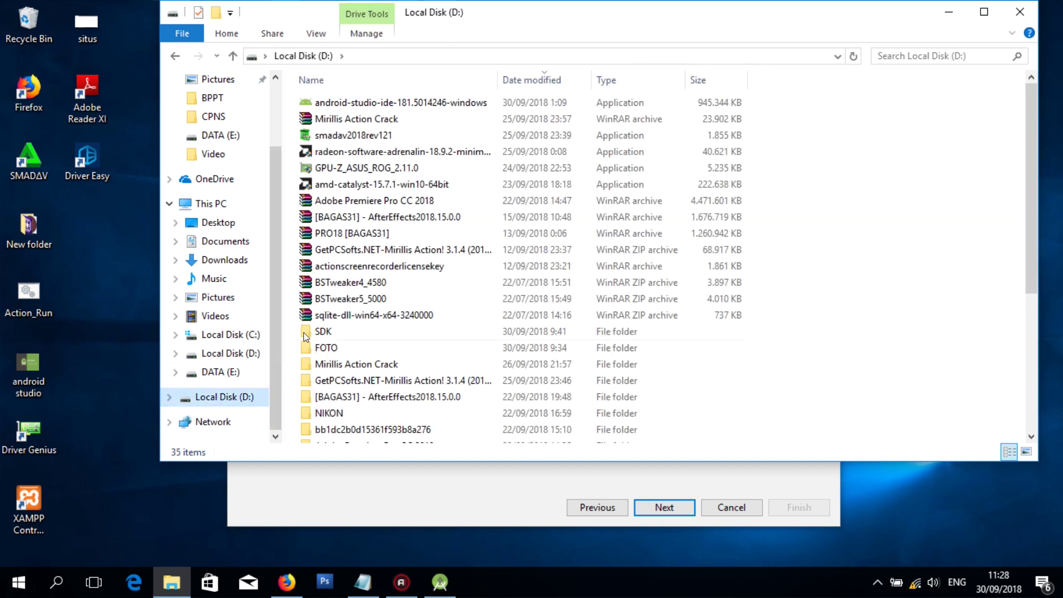
{"action": "double_click", "coordinate": [371, 336]}
{"action": "left_click", "coordinate": [340, 111]}
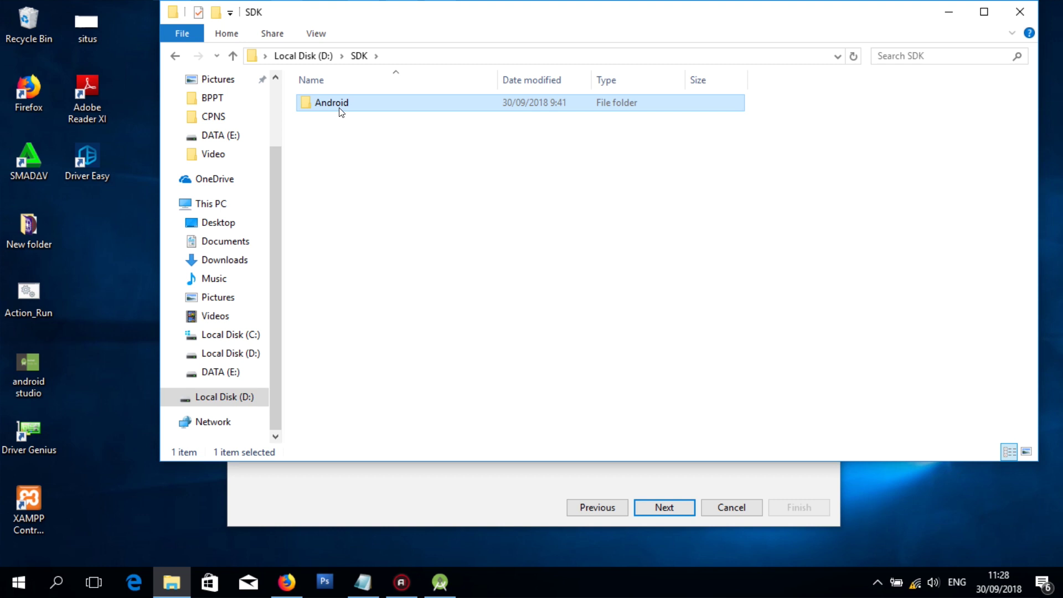
{"action": "left_click", "coordinate": [361, 147]}
{"action": "left_click", "coordinate": [356, 109]}
{"action": "left_click", "coordinate": [175, 57]}
{"action": "left_click", "coordinate": [176, 57]}
{"action": "left_click", "coordinate": [176, 56]}
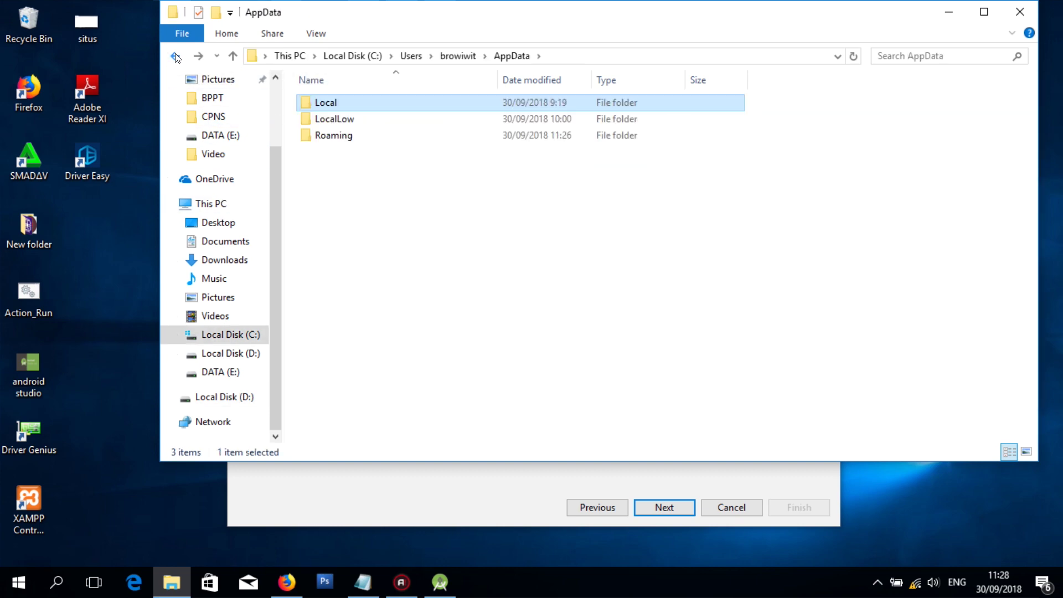
{"action": "left_click", "coordinate": [175, 56]}
{"action": "double_click", "coordinate": [323, 136]}
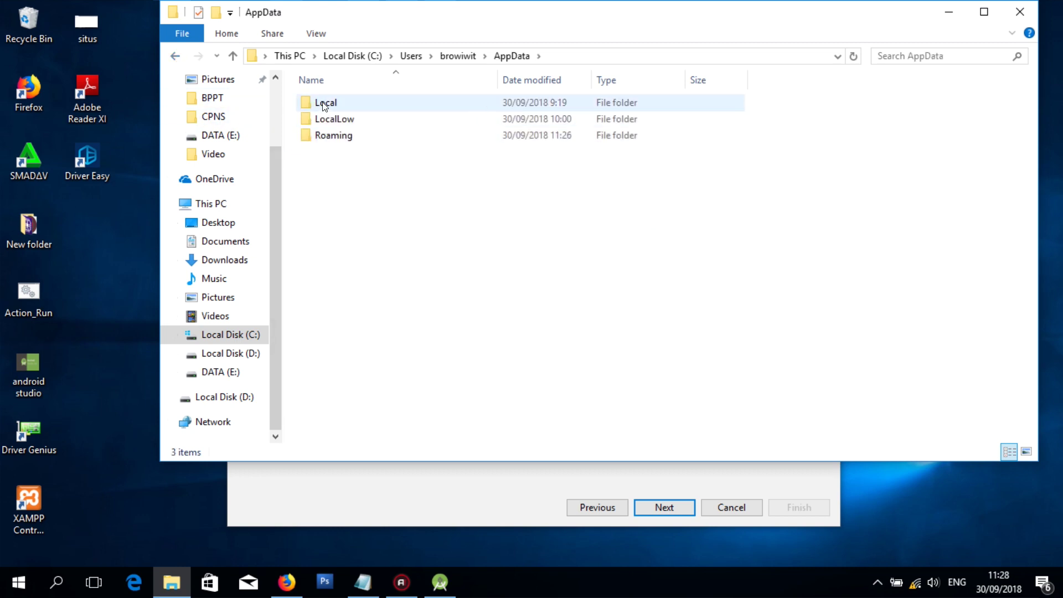
Open the AppData\Local folder in the user's profile, starting from the root of Local Disk (C:)
{"action": "left_click", "coordinate": [249, 335]}
{"action": "double_click", "coordinate": [350, 264]}
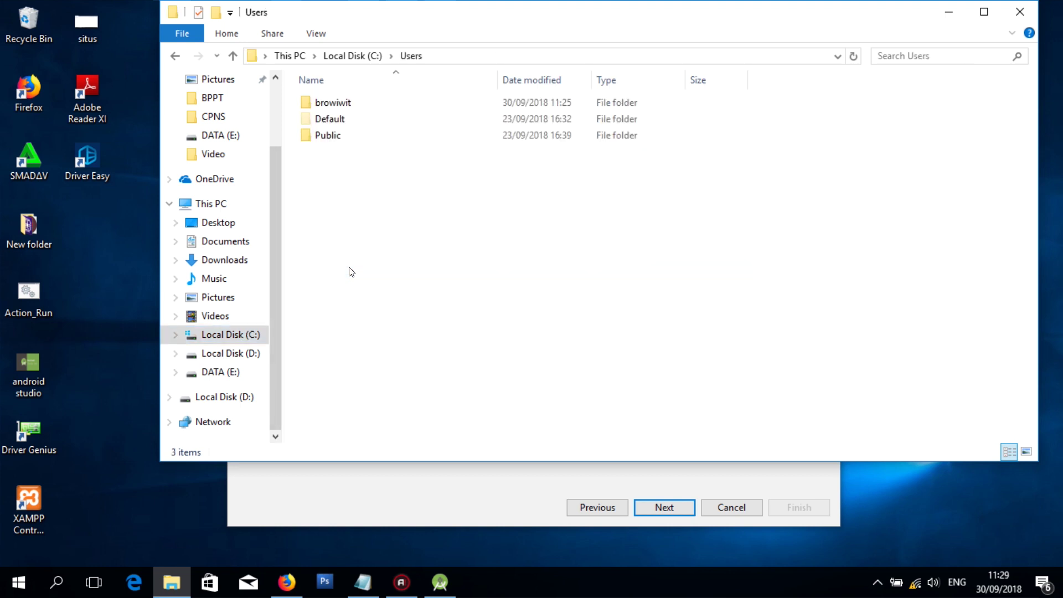
{"action": "double_click", "coordinate": [338, 104]}
{"action": "left_click", "coordinate": [340, 139]}
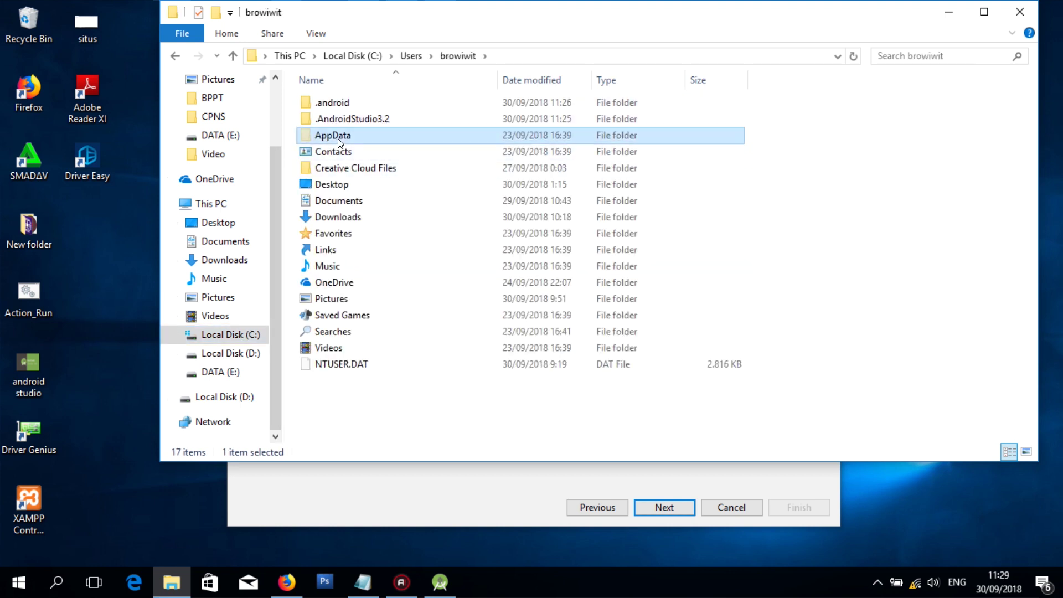
{"action": "double_click", "coordinate": [339, 139]}
{"action": "double_click", "coordinate": [352, 104]}
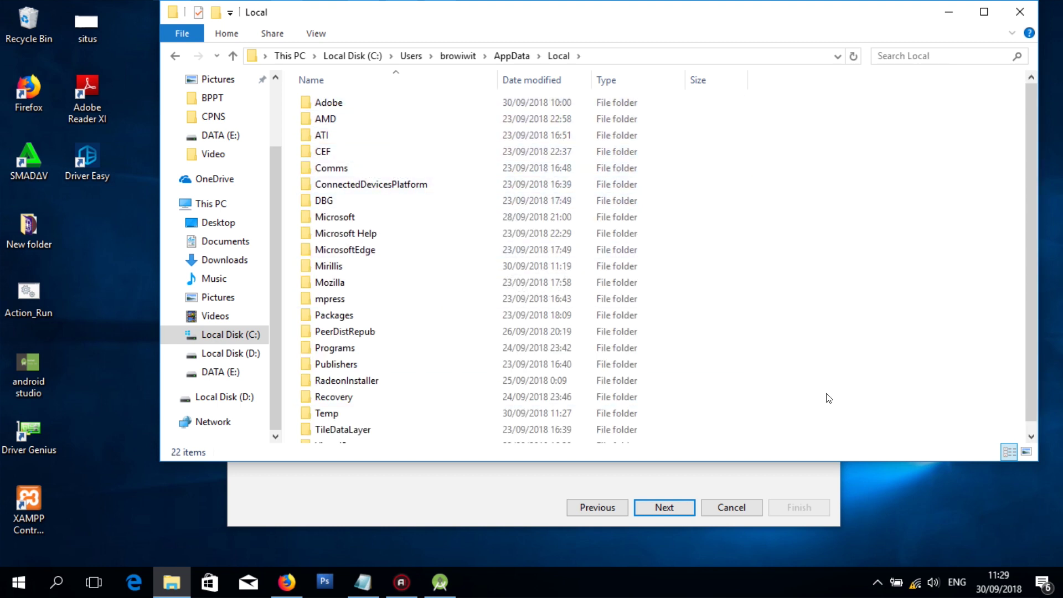
Check the wizard's SDK path again and paste the copied Android folder into AppData\Local
{"action": "scroll", "coordinate": [828, 399], "scroll_direction": "down", "scroll_amount": 1}
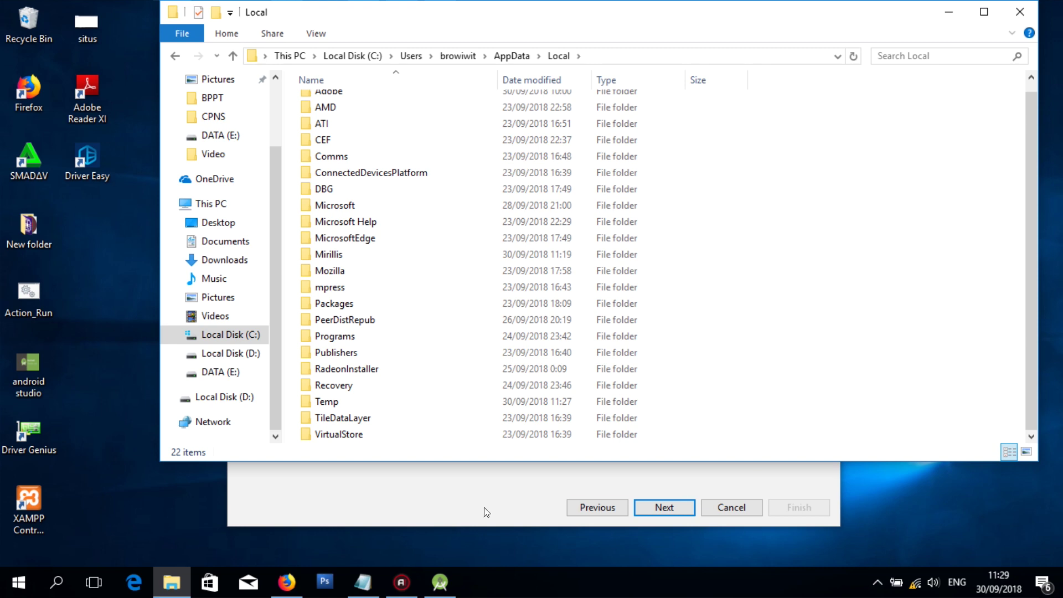
{"action": "left_click", "coordinate": [444, 498]}
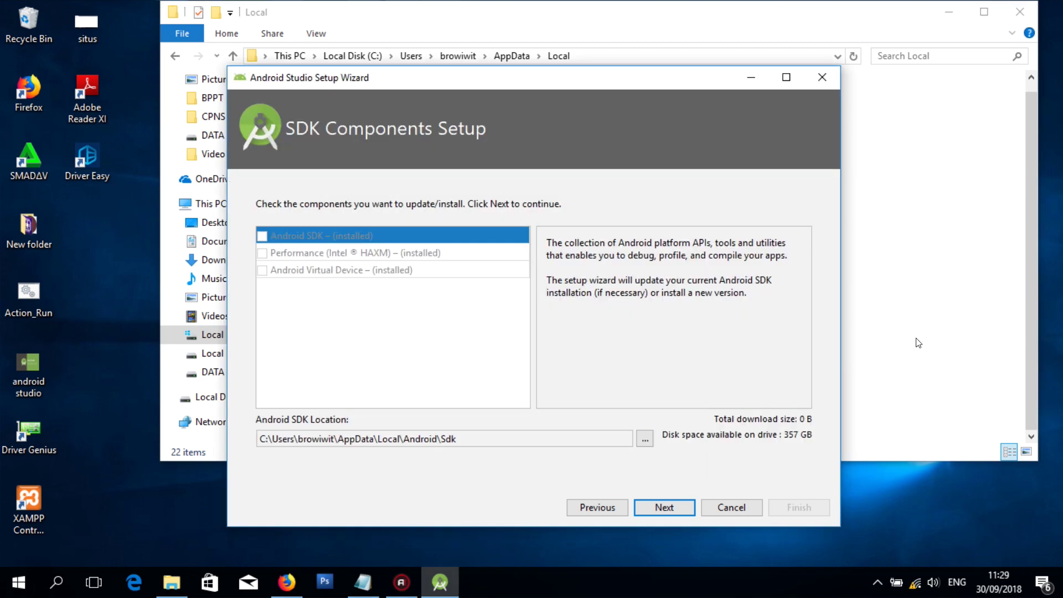
{"action": "left_click", "coordinate": [916, 339]}
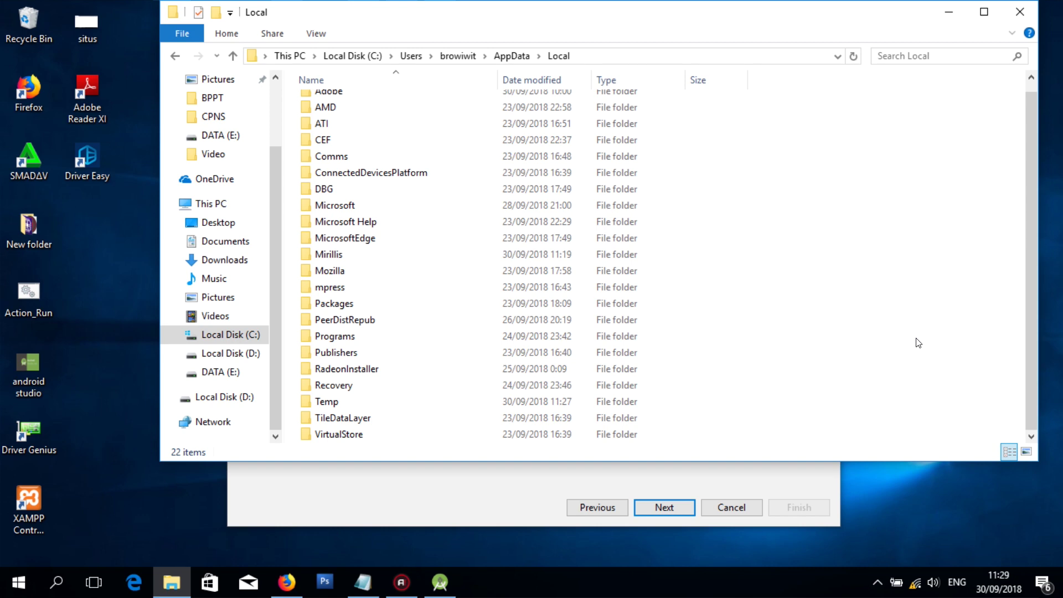
{"action": "key", "text": "ctrl+v"}
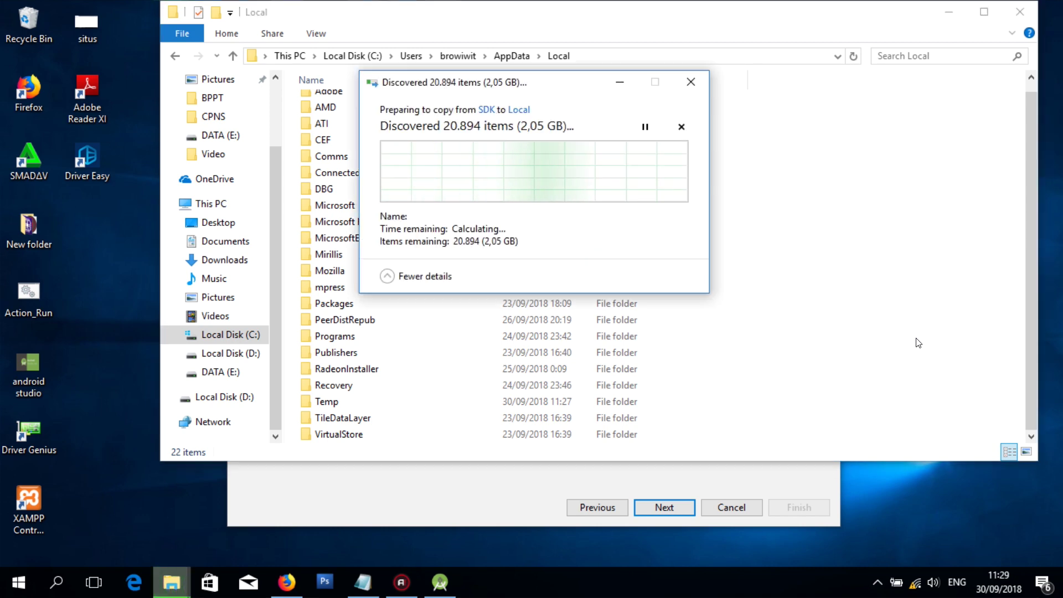